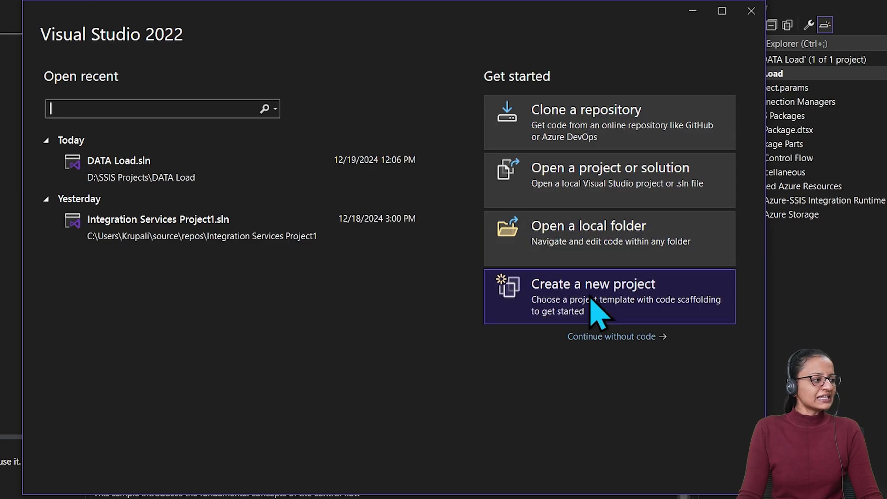
Start a new project and pick the Integration Services Project template by searching 'Integra'
{"action": "left_click", "coordinate": [594, 308]}
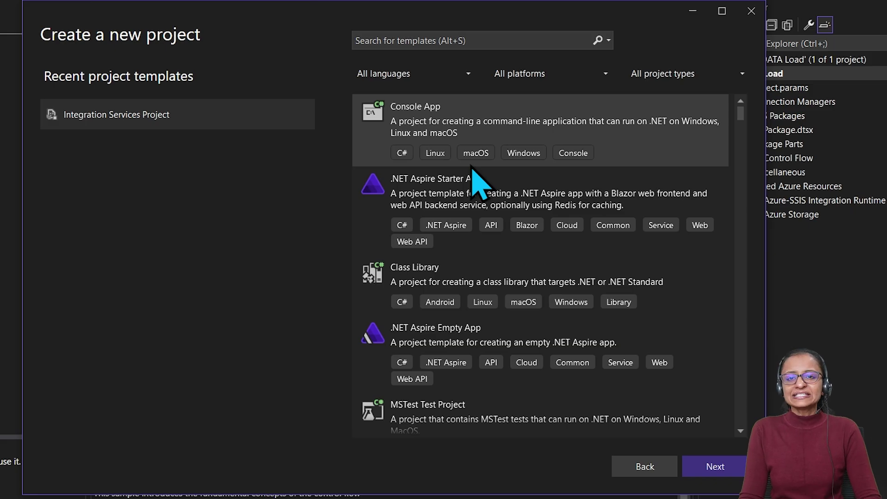
{"action": "left_click", "coordinate": [422, 40]}
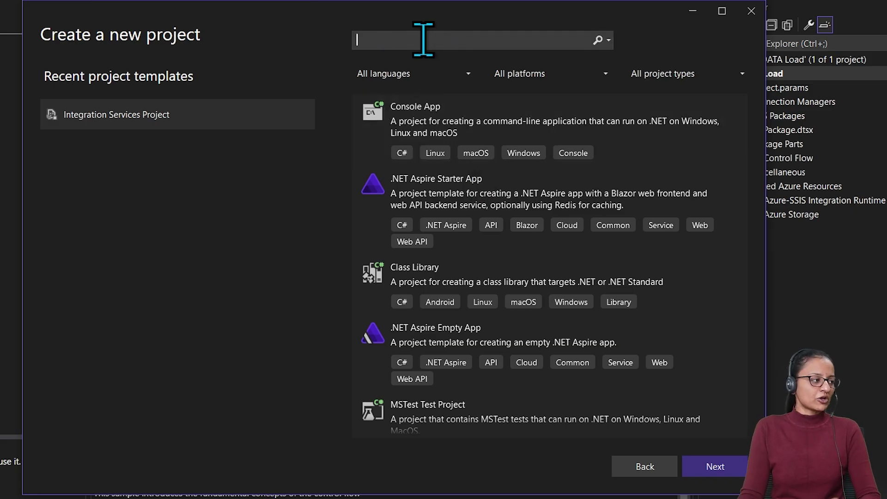
{"action": "type", "text": "Integra"}
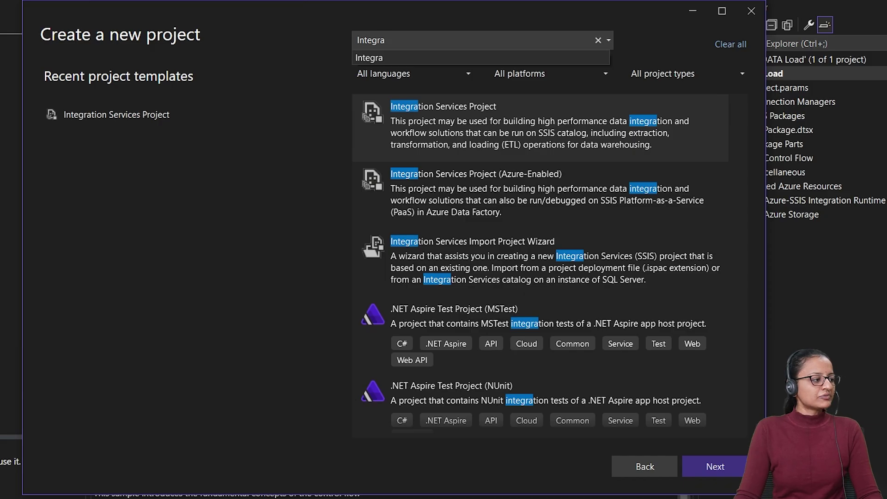
{"action": "left_click", "coordinate": [486, 135]}
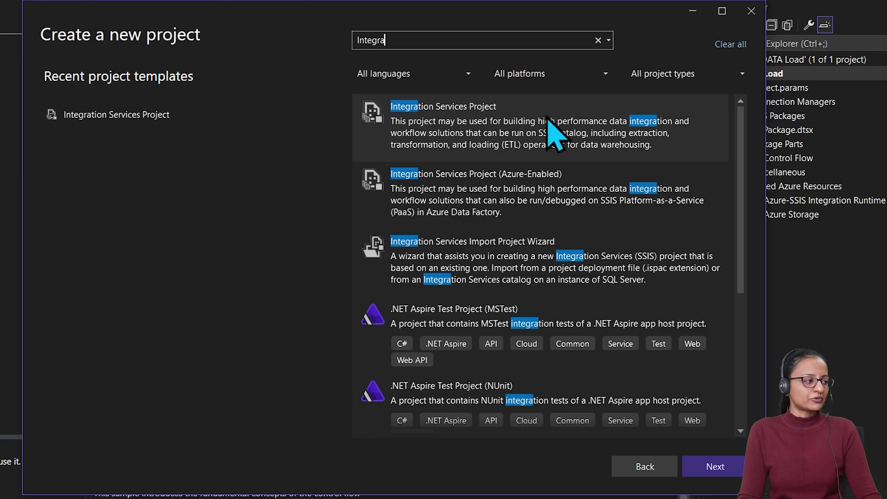
{"action": "left_click", "coordinate": [553, 134]}
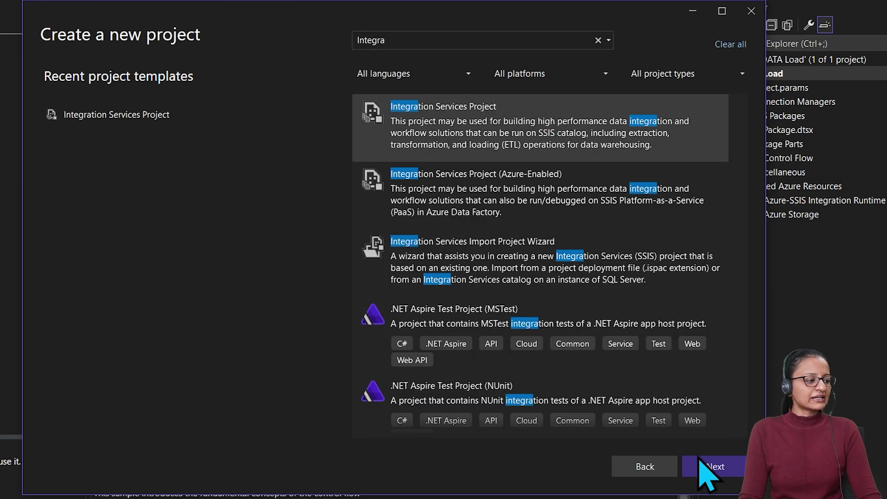
Name the new Integration Services project 'DATA Loading'
{"action": "left_click", "coordinate": [709, 468]}
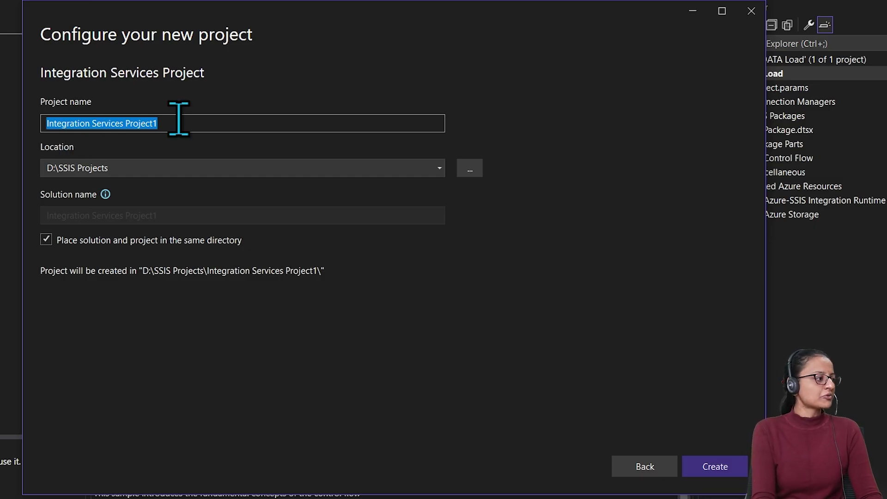
{"action": "key", "text": "BackSpace"}
{"action": "type", "text": "First"}
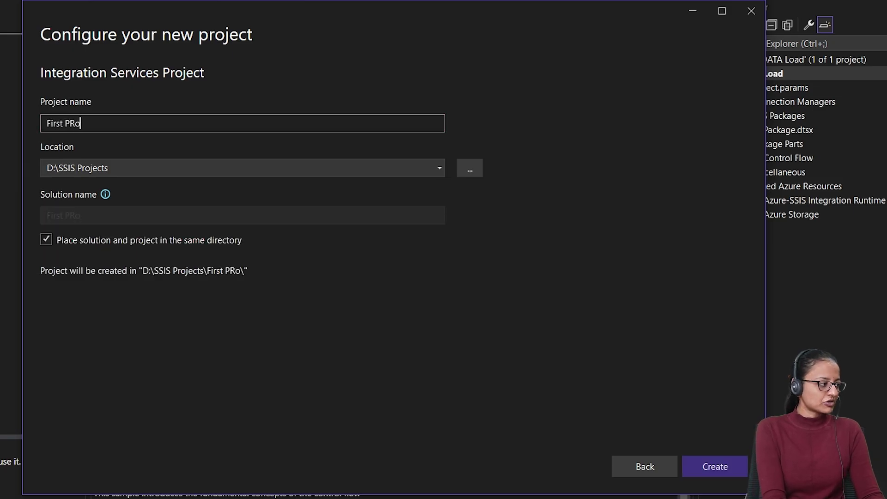
{"action": "type", "text": " Proje"}
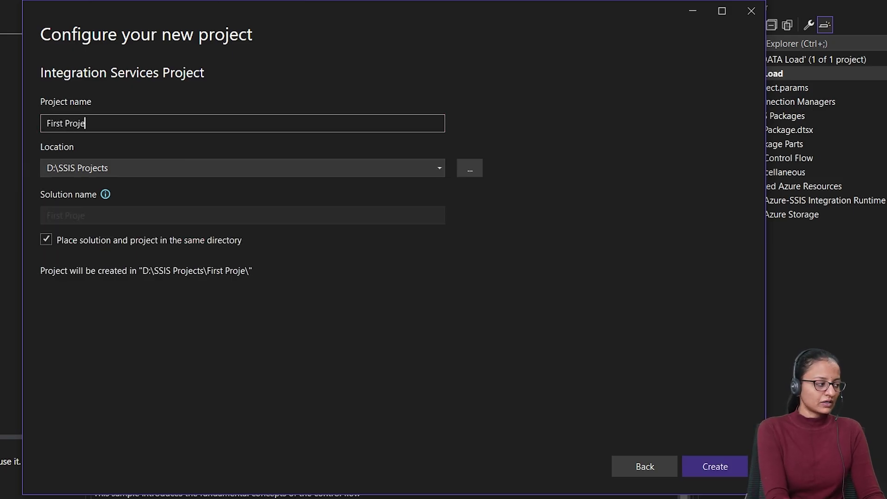
{"action": "type", "text": "ct of SS"}
{"action": "key", "text": "BackSpace"}
{"action": "key", "text": "BackSpace"}
{"action": "key", "text": "BackSpace"}
{"action": "key", "text": "BackSpace"}
{"action": "key", "text": "BackSpace"}
{"action": "key", "text": "BackSpace"}
{"action": "key", "text": "BackSpace"}
{"action": "key", "text": "BackSpace"}
{"action": "key", "text": "BackSpace"}
{"action": "key", "text": "BackSpace"}
{"action": "key", "text": "BackSpace"}
{"action": "key", "text": "BackSpace"}
{"action": "key", "text": "BackSpace"}
{"action": "key", "text": "BackSpace"}
{"action": "key", "text": "BackSpace"}
{"action": "key", "text": "BackSpace"}
{"action": "key", "text": "BackSpace"}
{"action": "key", "text": "BackSpace"}
{"action": "key", "text": "BackSpace"}
{"action": "key", "text": "BackSpace"}
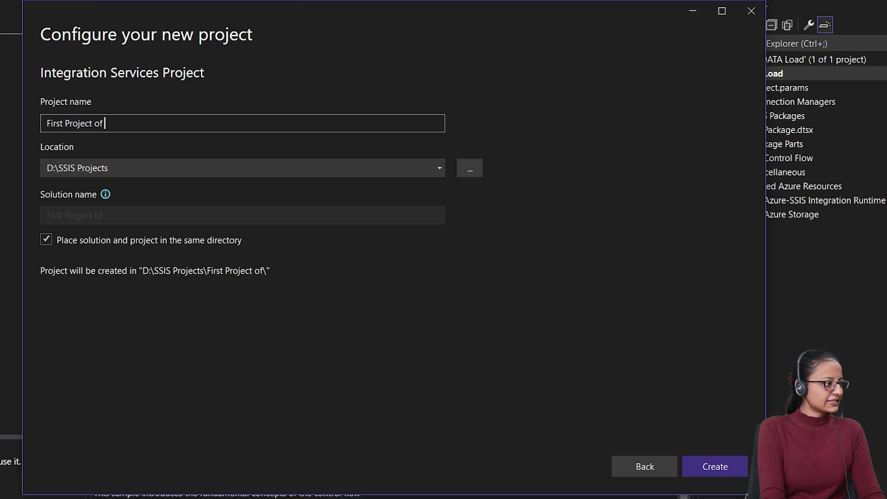
{"action": "type", "text": "DAT"}
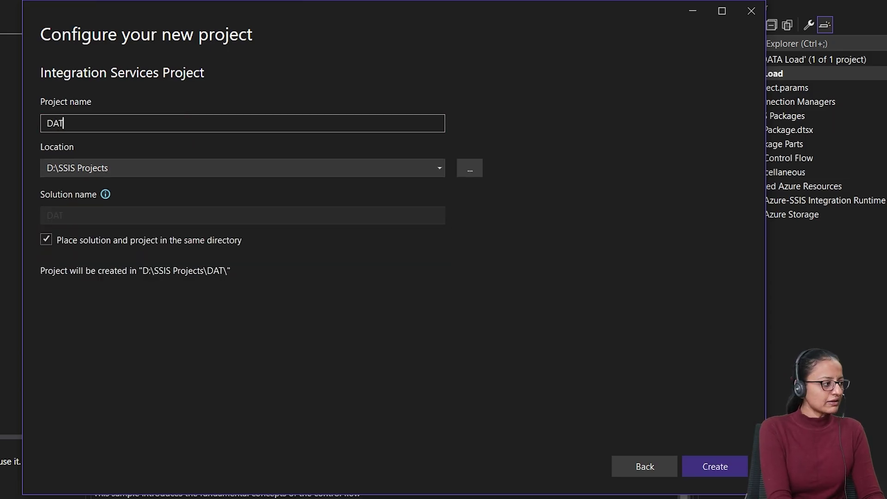
{"action": "type", "text": "A Loading"}
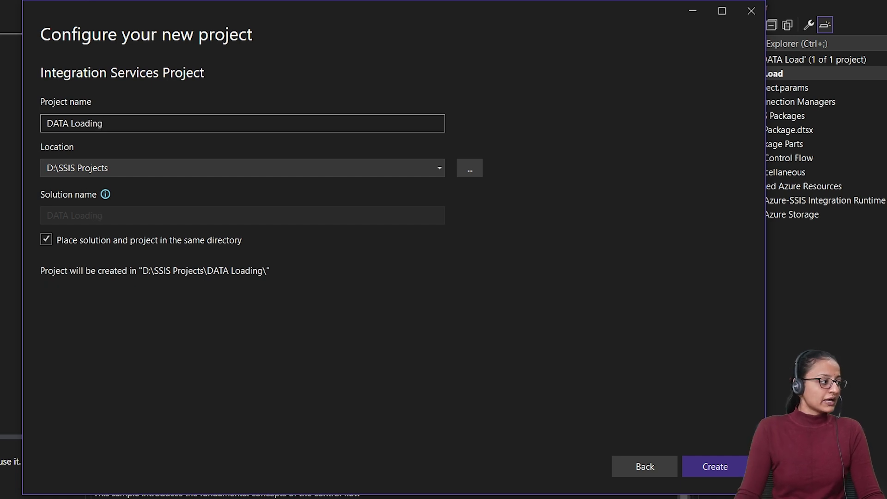
Set the project location to the SSIS Projects folder on drive D:
{"action": "left_click", "coordinate": [469, 169]}
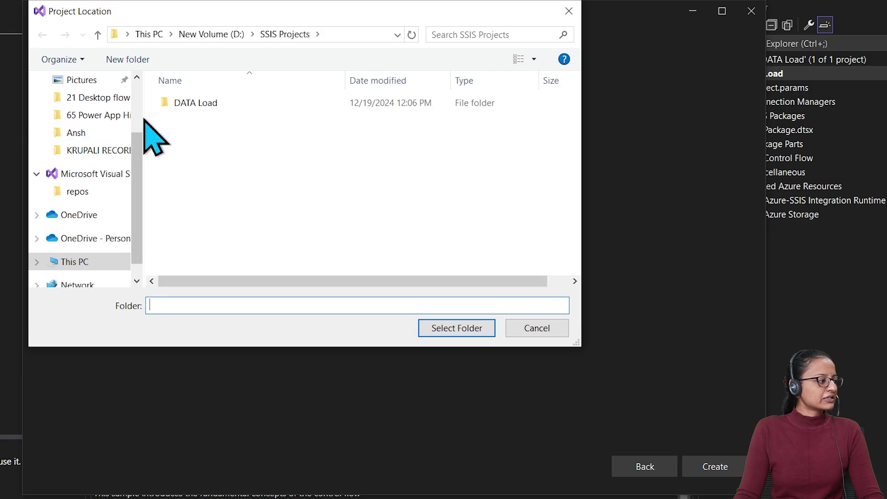
{"action": "scroll", "coordinate": [141, 122], "scroll_direction": "up", "scroll_amount": 3}
{"action": "scroll", "coordinate": [137, 252], "scroll_direction": "down", "scroll_amount": 3}
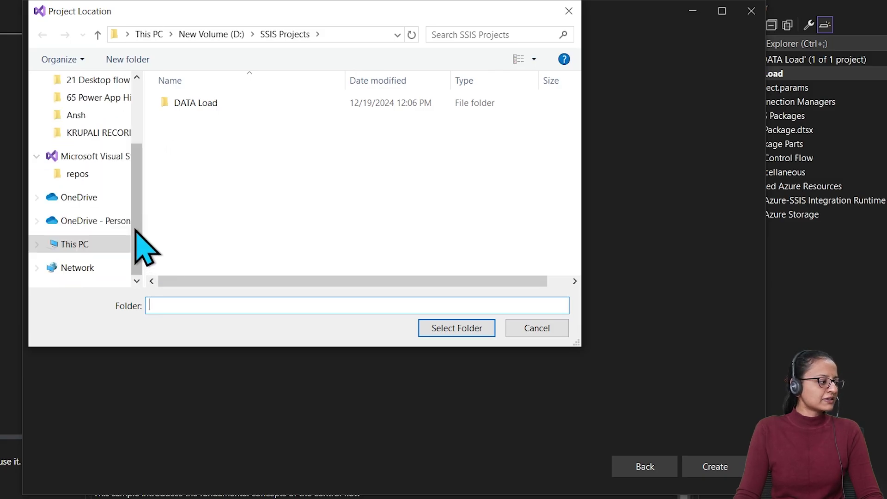
{"action": "left_click", "coordinate": [98, 244]}
{"action": "scroll", "coordinate": [248, 231], "scroll_direction": "down", "scroll_amount": 3}
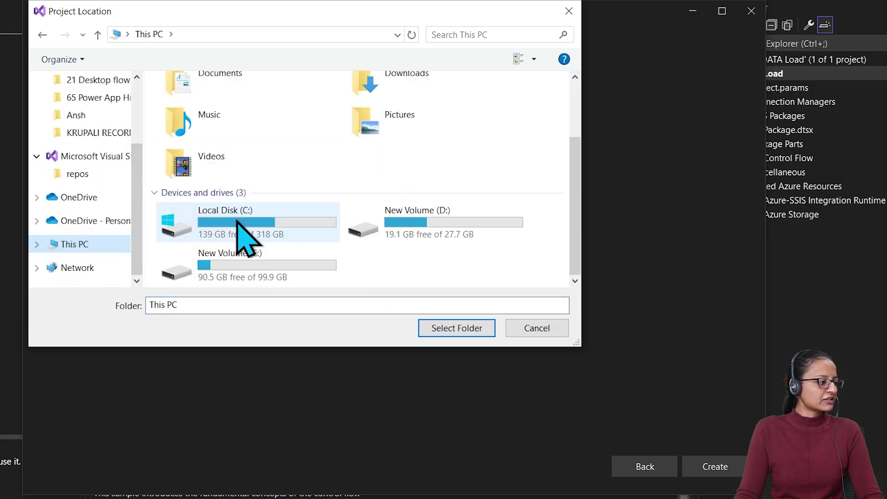
{"action": "left_click", "coordinate": [435, 240]}
{"action": "double_click", "coordinate": [428, 229]}
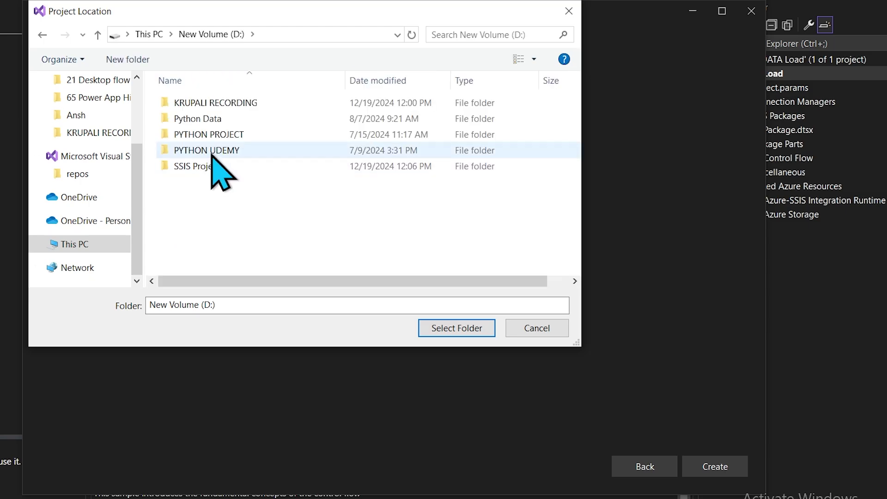
{"action": "left_click", "coordinate": [210, 167]}
{"action": "left_click", "coordinate": [455, 329]}
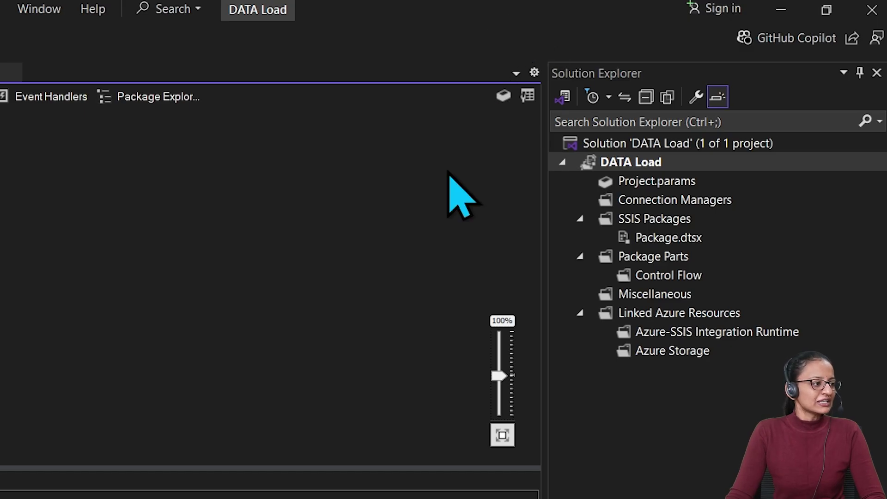
Select the SSIS Packages folder in Solution Explorer and close its context menu unused
{"action": "left_click", "coordinate": [632, 221]}
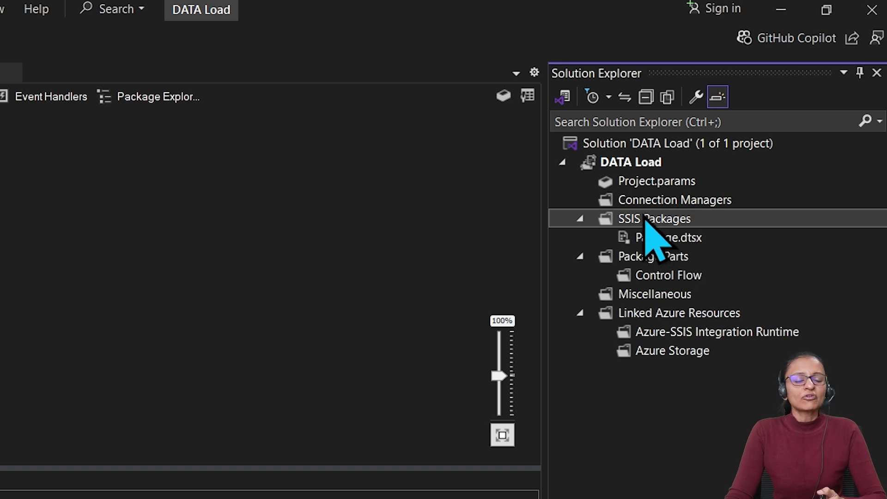
{"action": "right_click", "coordinate": [646, 221]}
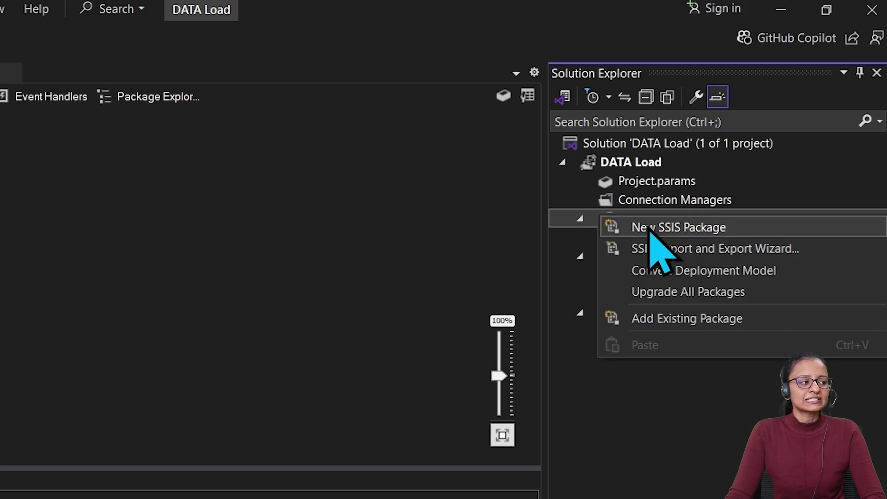
{"action": "left_click", "coordinate": [358, 247]}
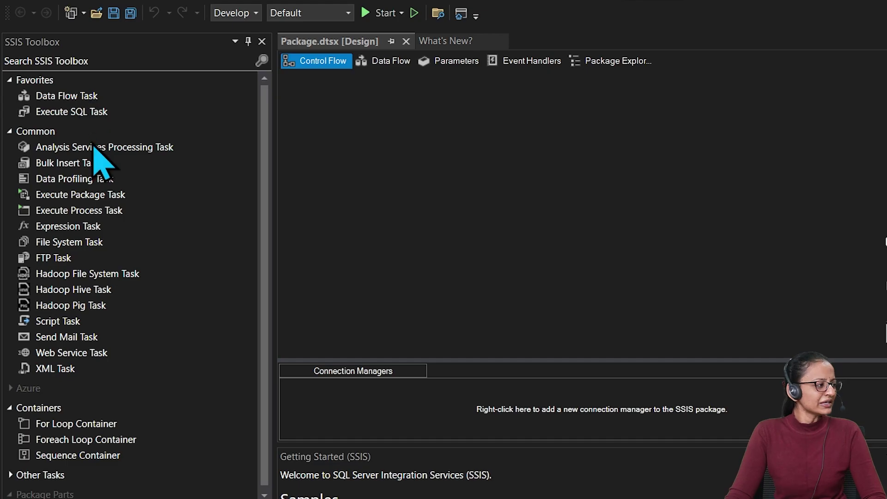
Add a Data Flow Task to Package.dtsx's control flow and open its data flow
{"action": "left_click", "coordinate": [388, 63]}
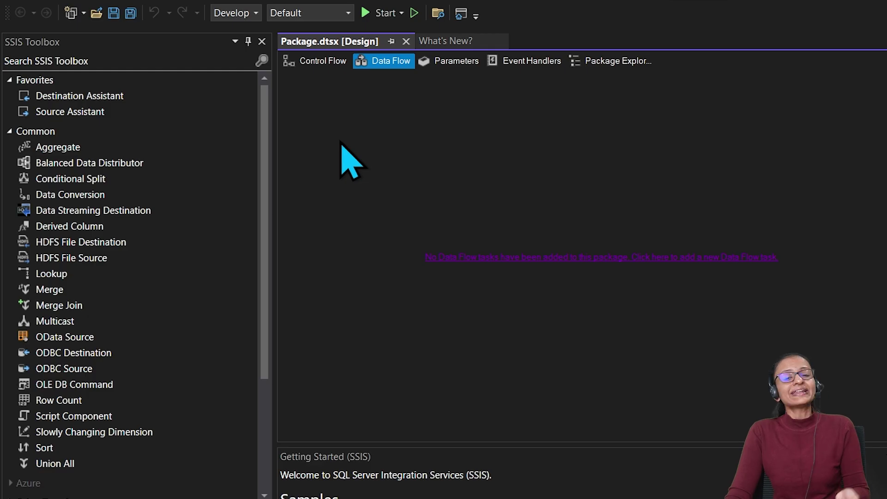
{"action": "left_click", "coordinate": [313, 63]}
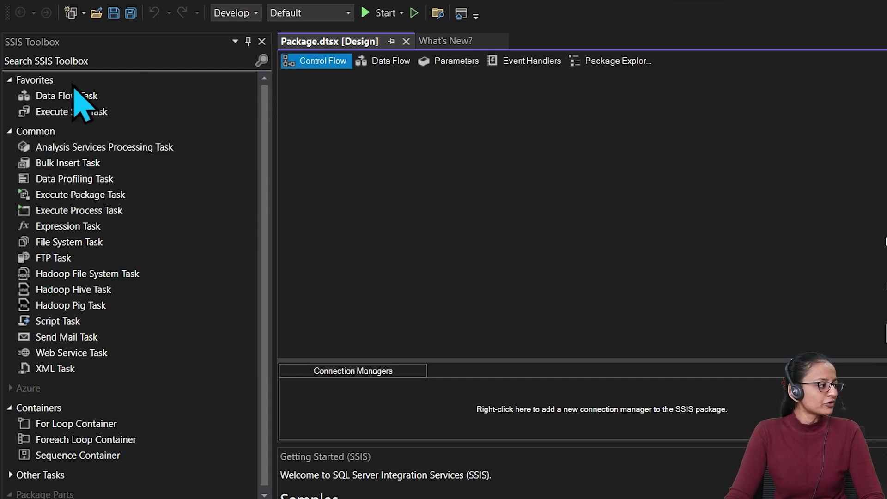
{"action": "left_click", "coordinate": [68, 97]}
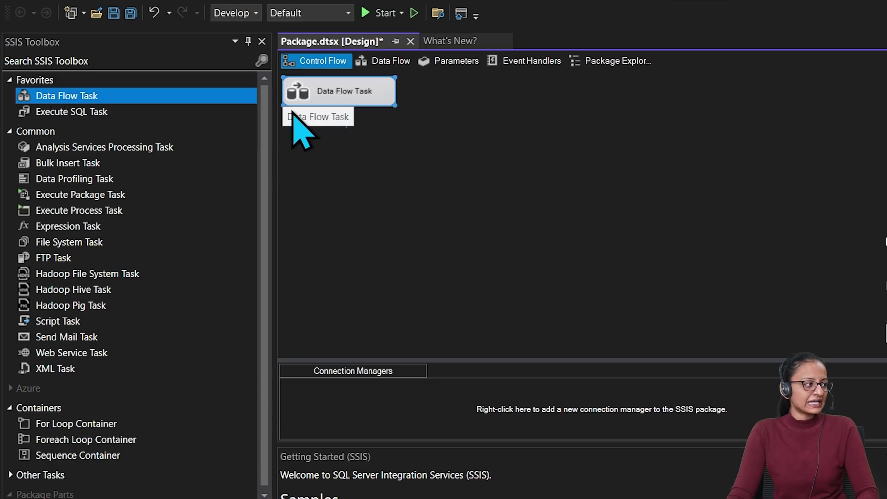
{"action": "double_click", "coordinate": [322, 101]}
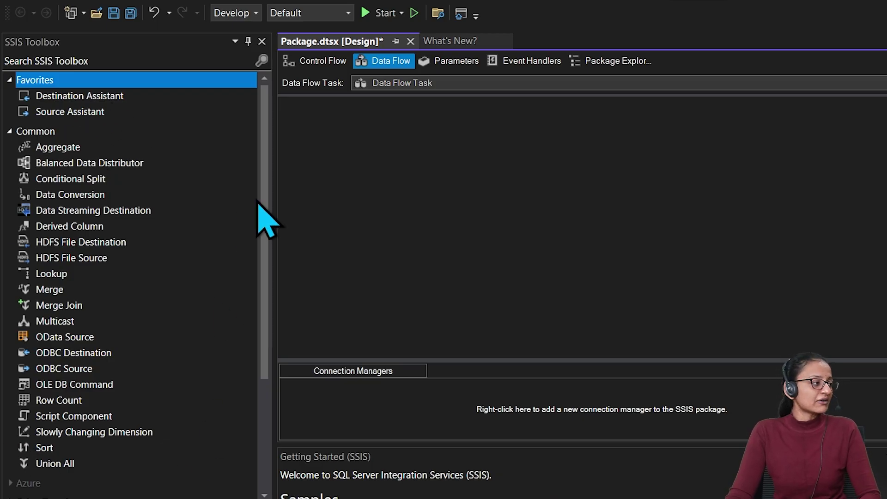
Browse the Control Flow, Data Flow, Event Handlers, Package Explorer and Parameters tabs
{"action": "left_click", "coordinate": [322, 61]}
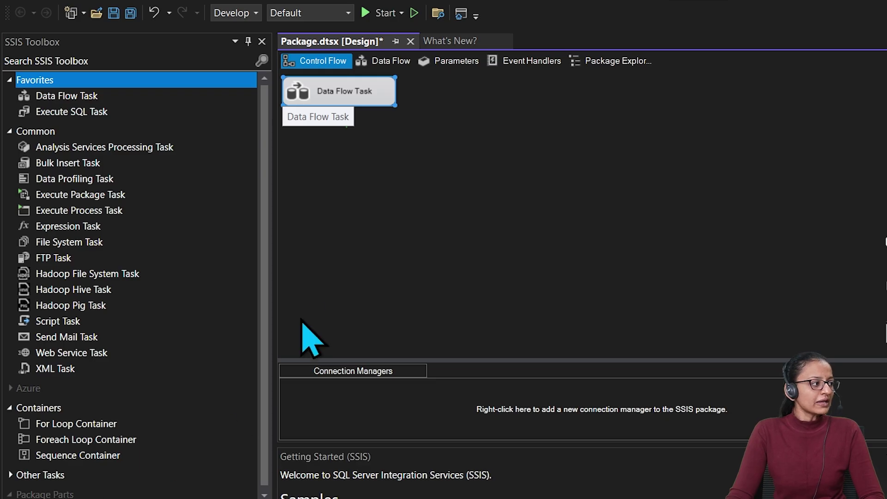
{"action": "left_click", "coordinate": [394, 62]}
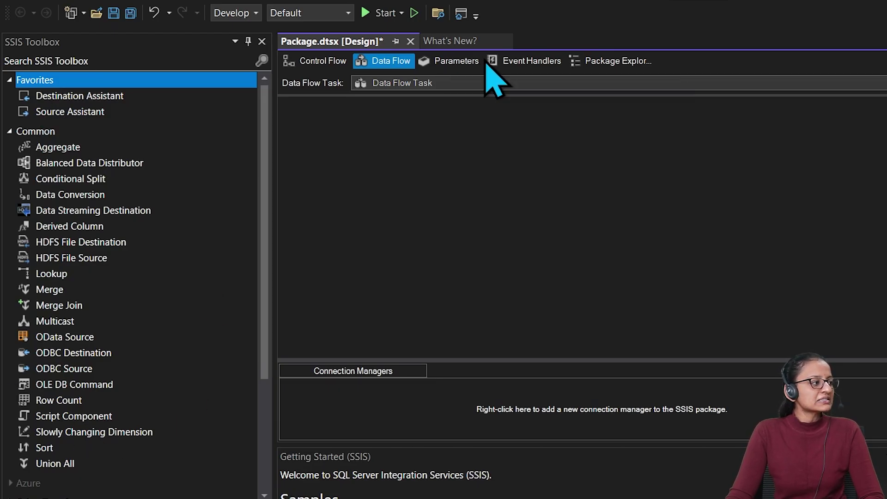
{"action": "left_click", "coordinate": [516, 61]}
{"action": "left_click", "coordinate": [594, 60]}
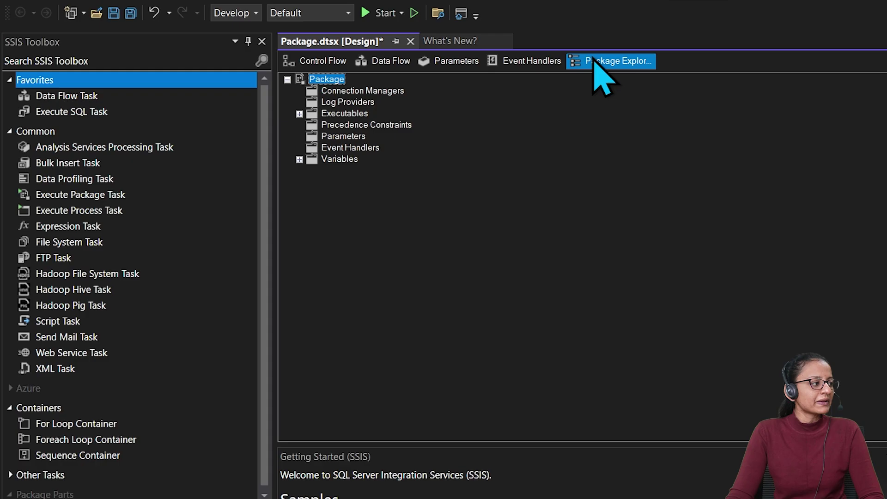
{"action": "left_click", "coordinate": [457, 60]}
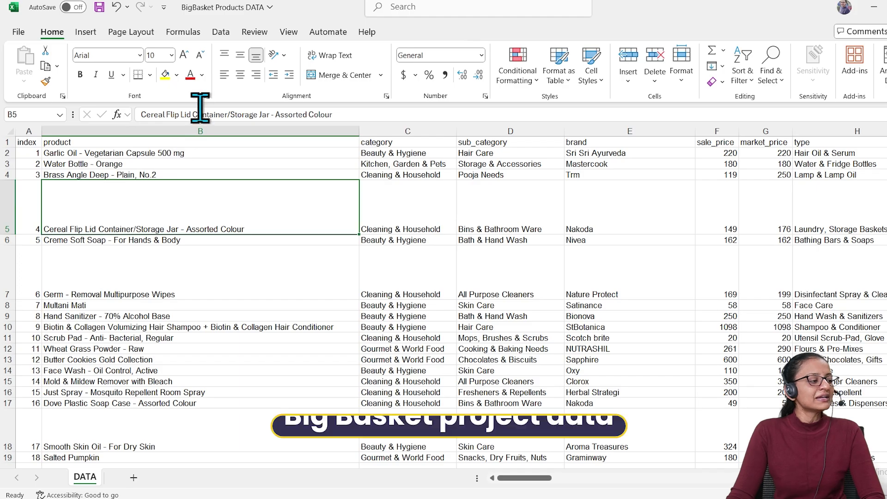
{"action": "scroll", "coordinate": [568, 371], "scroll_direction": "down", "scroll_amount": 11}
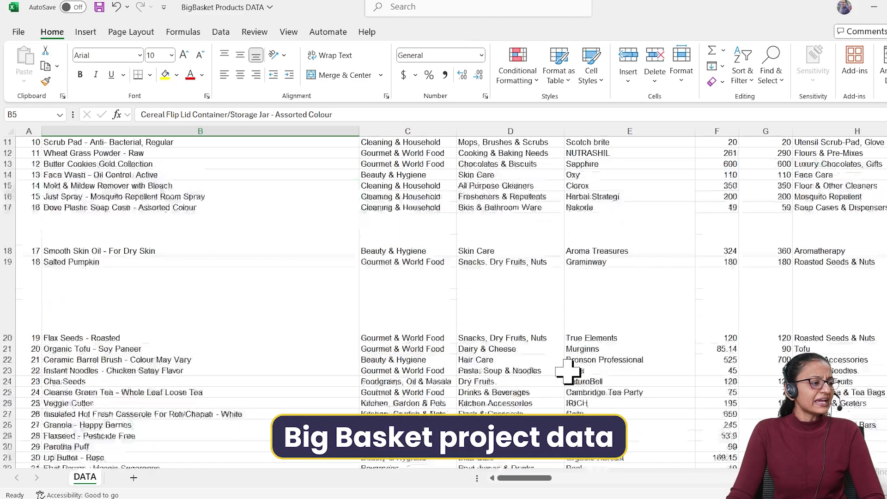
{"action": "scroll", "coordinate": [568, 371], "scroll_direction": "up", "scroll_amount": 9}
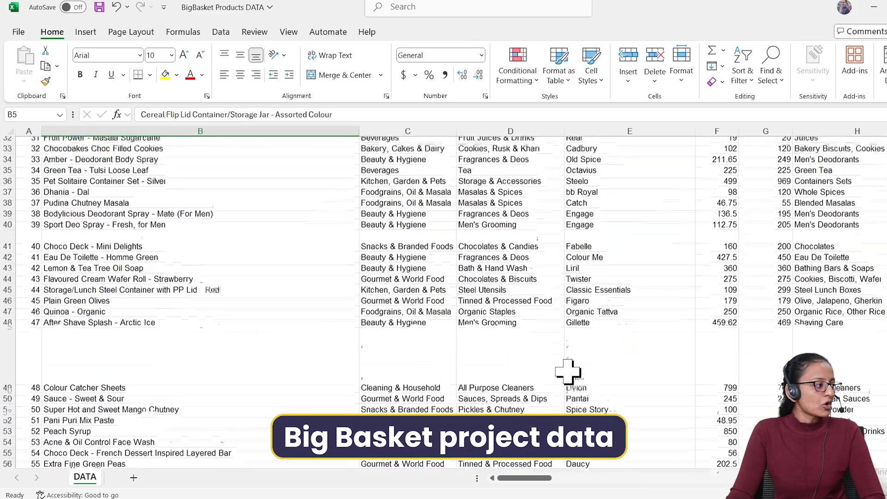
{"action": "scroll", "coordinate": [474, 381], "scroll_direction": "up", "scroll_amount": 3}
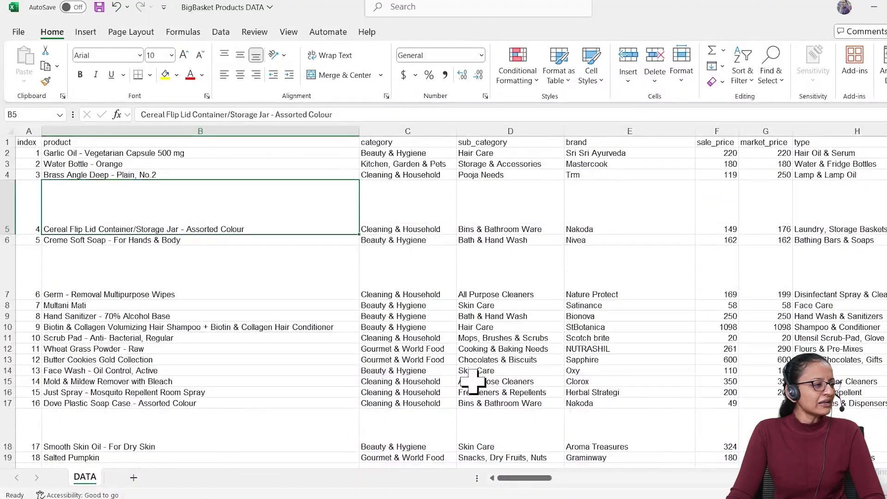
{"action": "left_click_drag", "start_coordinate": [550, 478], "coordinate": [434, 494]}
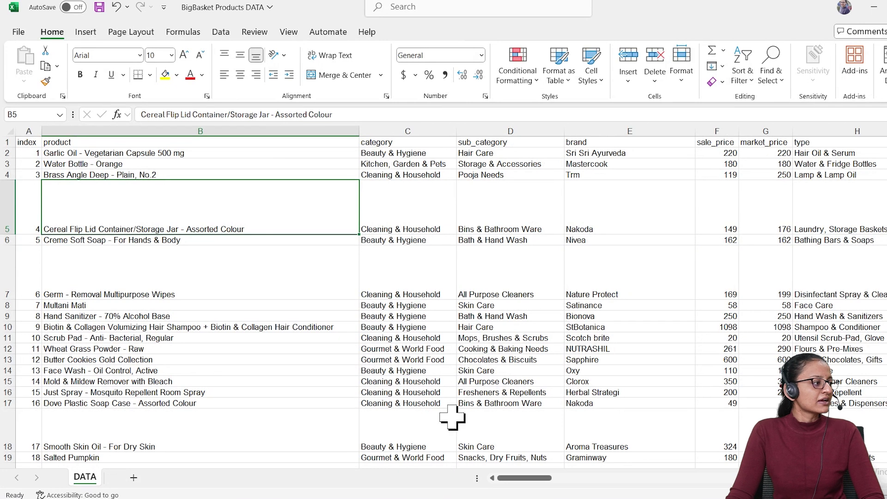
{"action": "scroll", "coordinate": [230, 258], "scroll_direction": "down", "scroll_amount": 1}
{"action": "scroll", "coordinate": [227, 260], "scroll_direction": "up", "scroll_amount": 1}
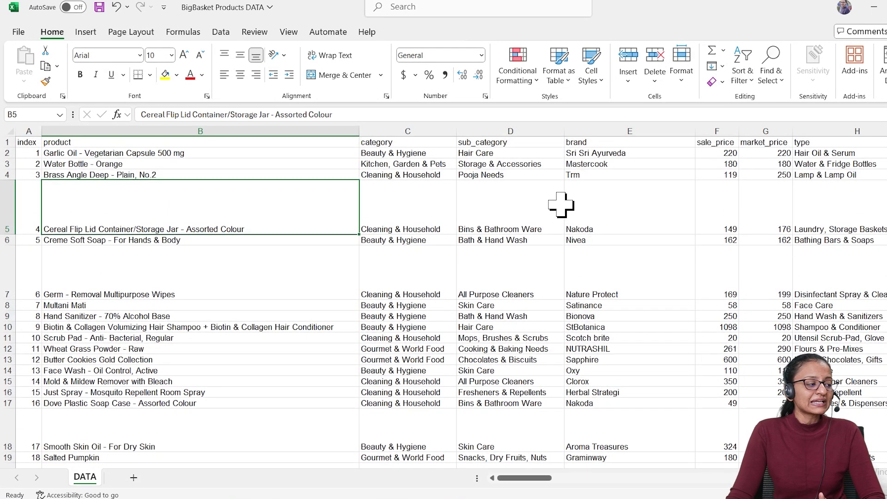
{"action": "left_click_drag", "start_coordinate": [513, 478], "coordinate": [549, 475]}
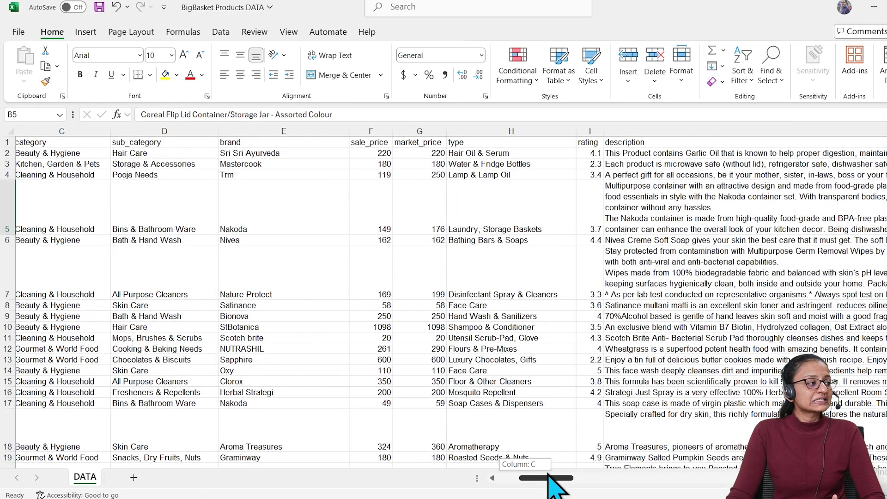
{"action": "left_click_drag", "start_coordinate": [549, 475], "coordinate": [483, 467]}
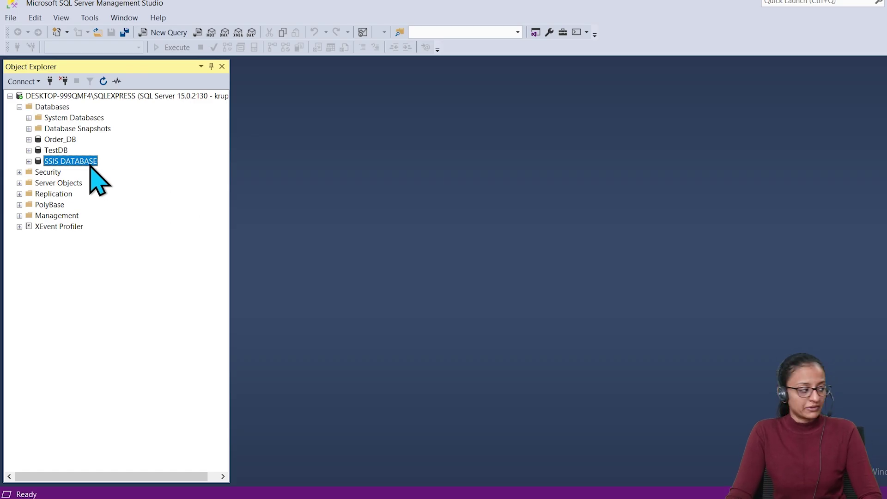
Expand the SSIS DATABASE node in Object Explorer
{"action": "left_click", "coordinate": [28, 161]}
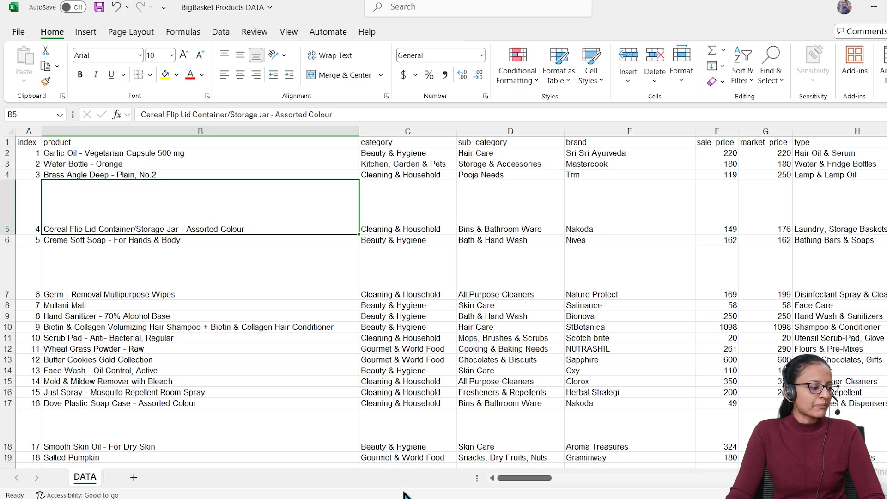
Close the BigBasket Products DATA workbook, saving its changes to Downloads
{"action": "key", "text": "alt+F4"}
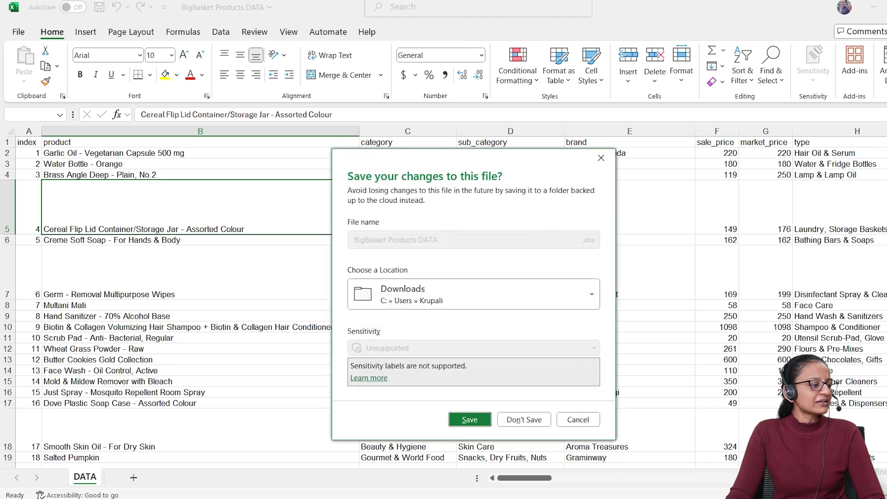
{"action": "left_click", "coordinate": [470, 420]}
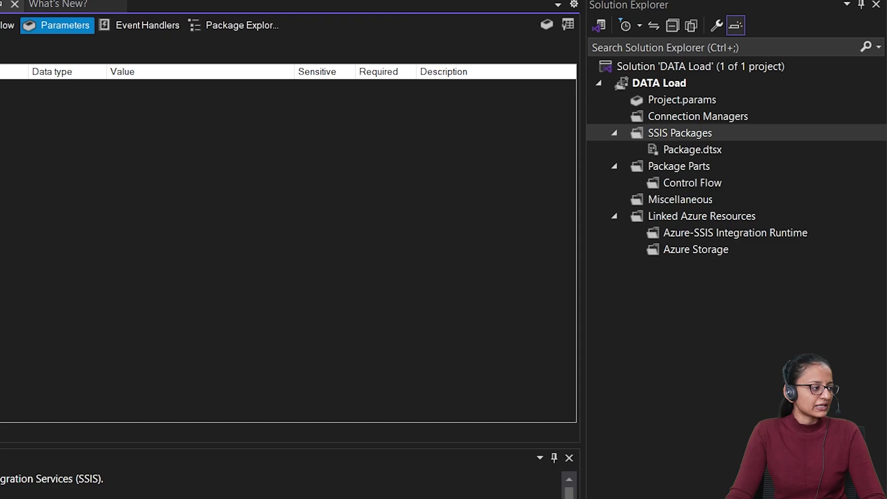
Open Package.dtsx from SSIS Packages and show its Control Flow
{"action": "left_click", "coordinate": [689, 134]}
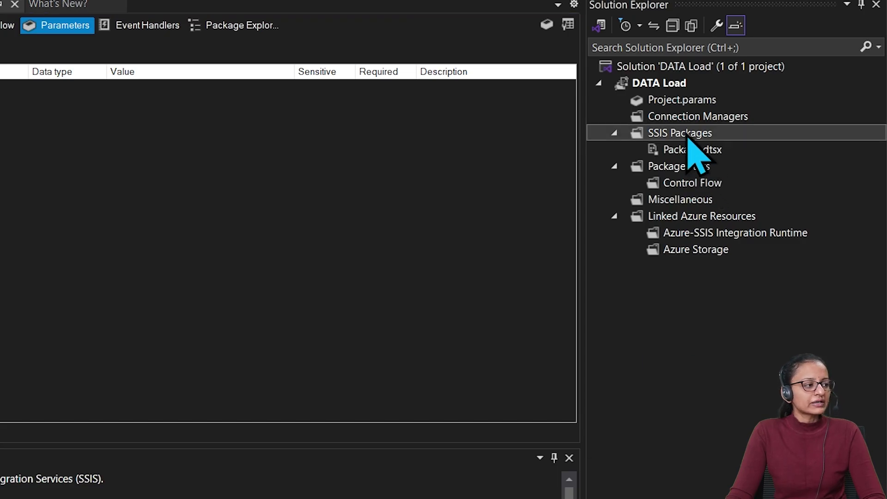
{"action": "right_click", "coordinate": [692, 147]}
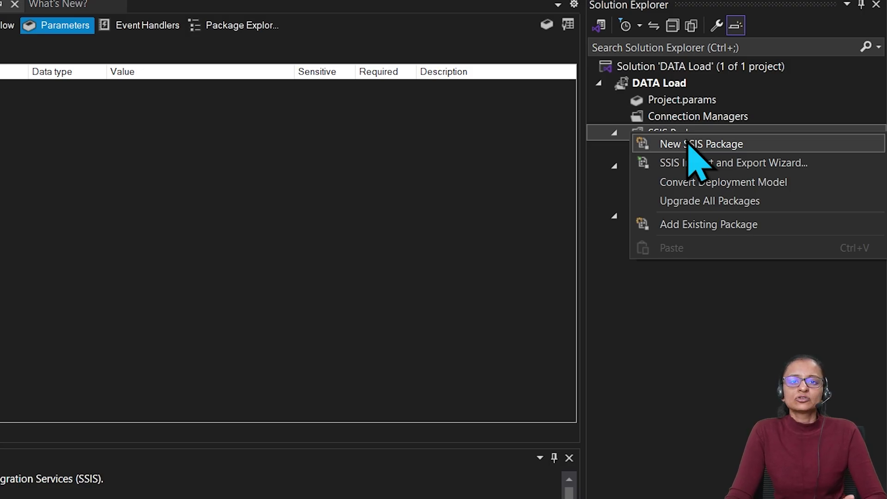
{"action": "left_click", "coordinate": [620, 432]}
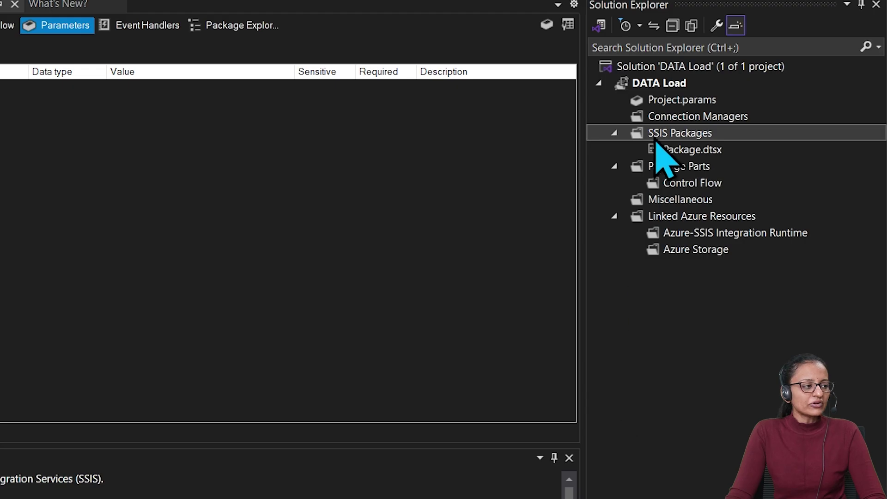
{"action": "left_click", "coordinate": [670, 150]}
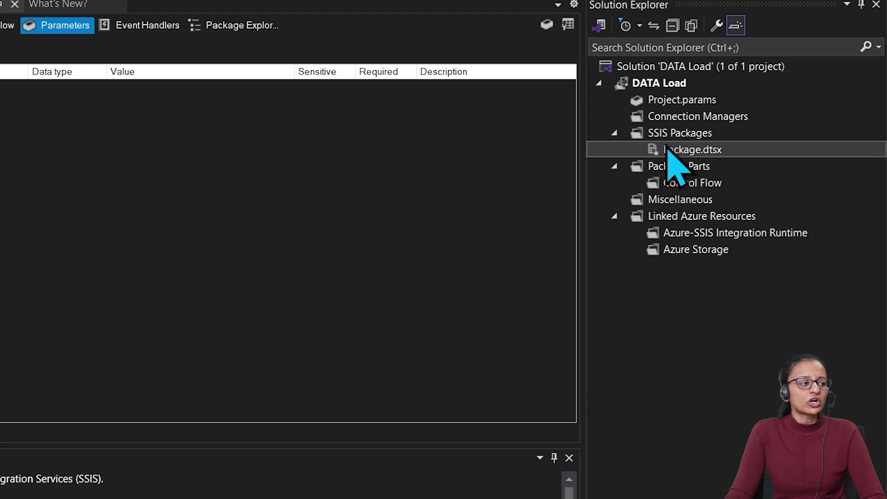
{"action": "double_click", "coordinate": [671, 150]}
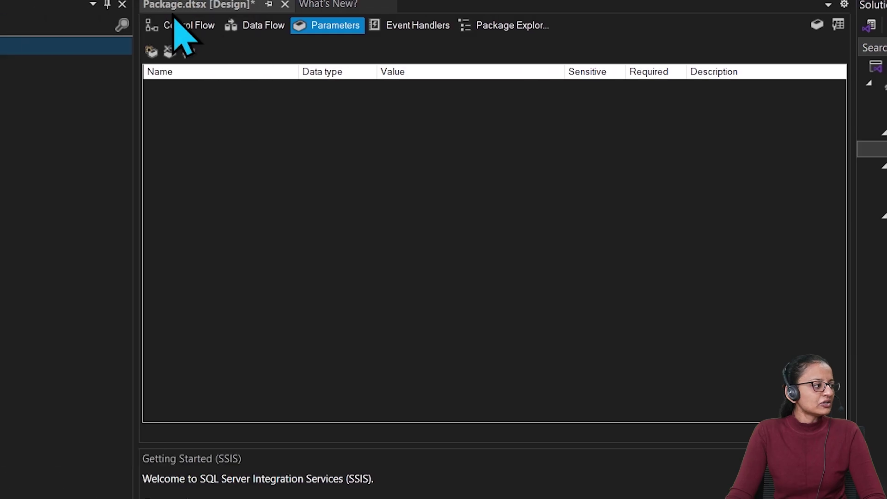
{"action": "left_click", "coordinate": [350, 25]}
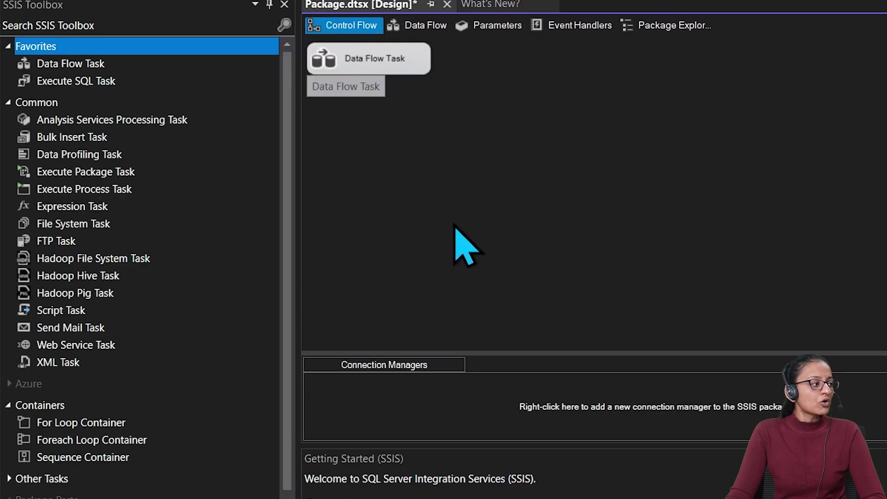
Replace the old Data Flow Task with a new one from the Toolbox and enlarge it
{"action": "left_click", "coordinate": [398, 56]}
{"action": "right_click", "coordinate": [398, 53]}
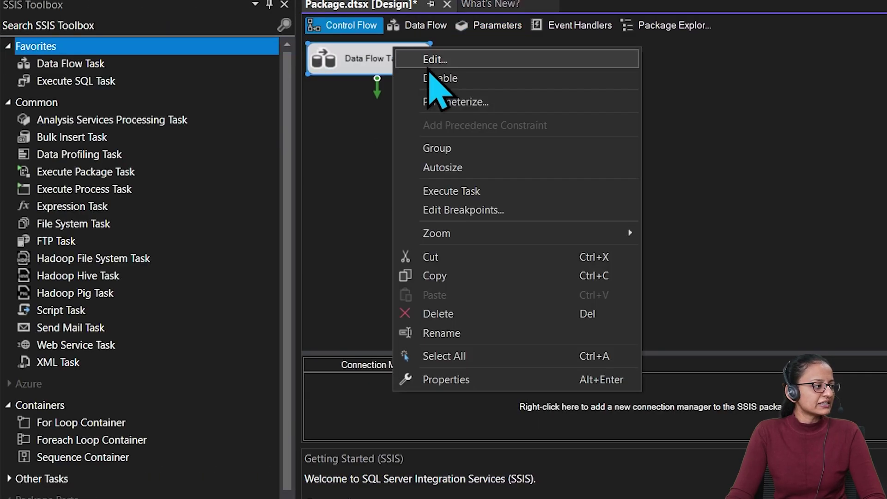
{"action": "left_click", "coordinate": [457, 313]}
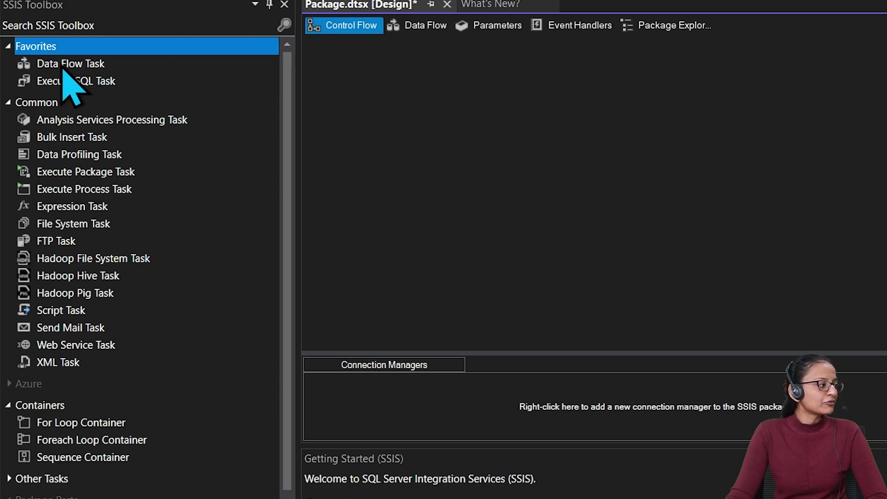
{"action": "left_click", "coordinate": [64, 23]}
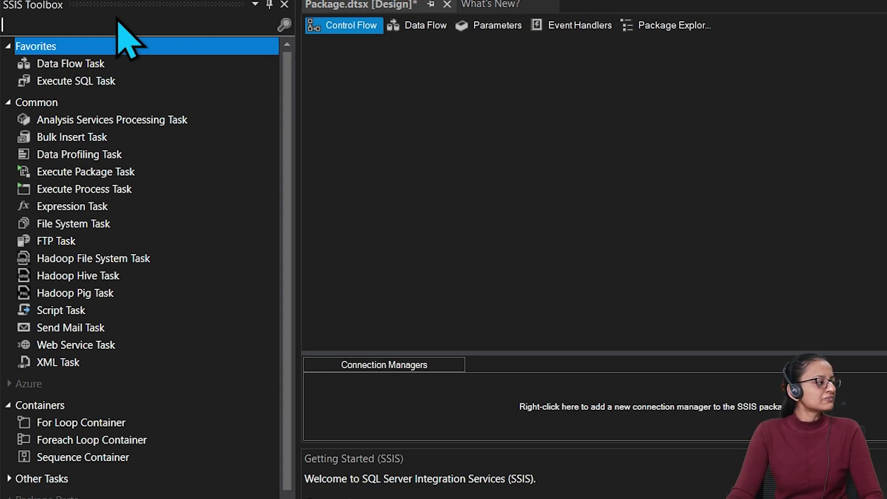
{"action": "type", "text": "Data"}
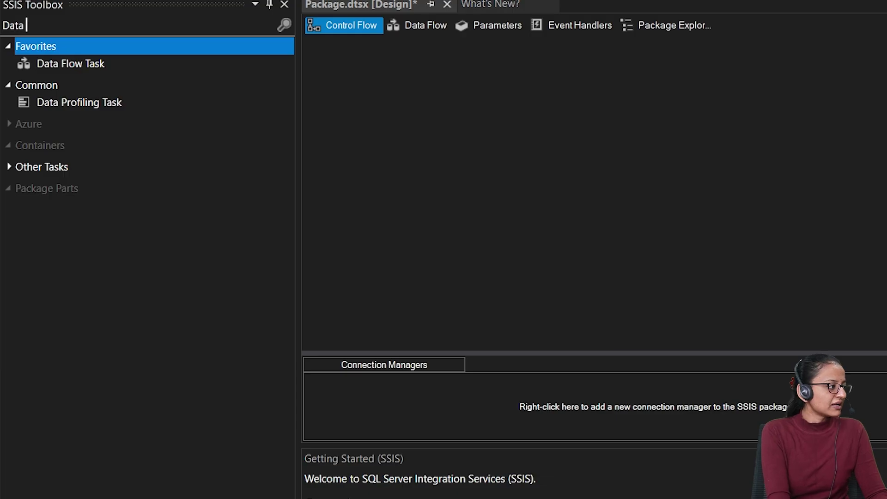
{"action": "double_click", "coordinate": [93, 65]}
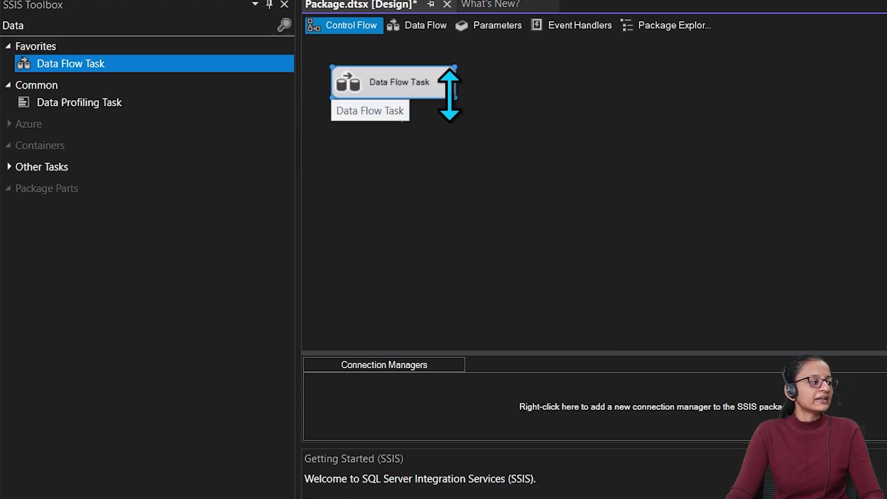
{"action": "left_click_drag", "start_coordinate": [455, 98], "coordinate": [628, 97]}
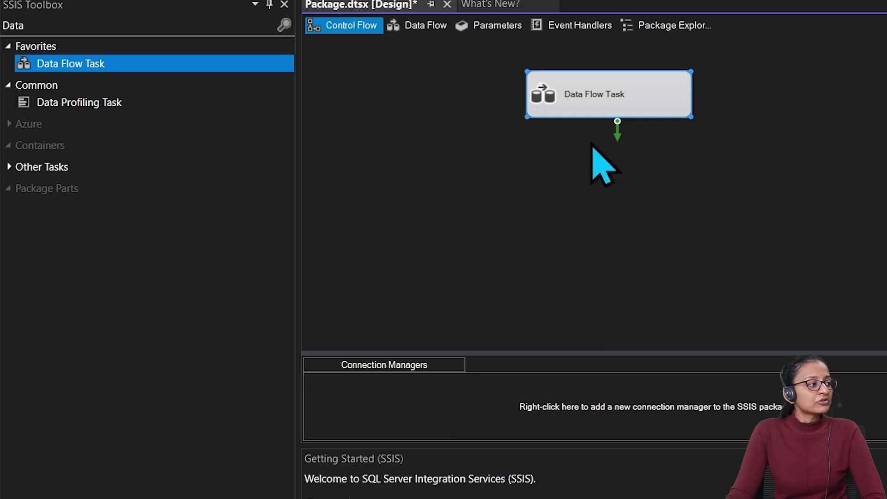
Rename the Data Flow Task to 'DATA Loading Task' and zoom the canvas to 130%
{"action": "right_click", "coordinate": [609, 103]}
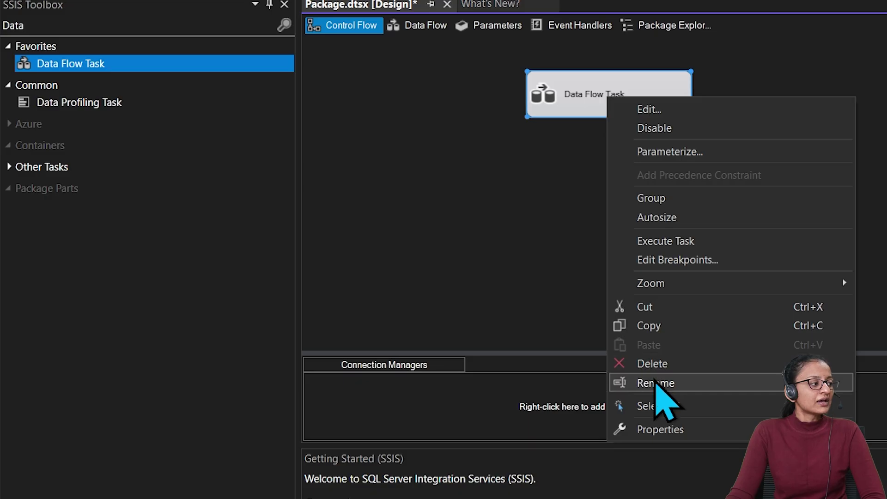
{"action": "left_click", "coordinate": [666, 385]}
{"action": "key", "text": "BackSpace"}
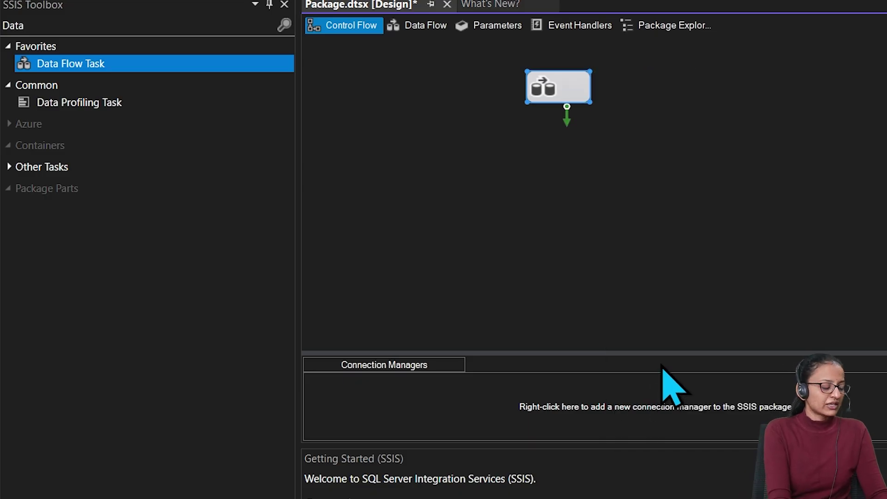
{"action": "type", "text": "DATA Loading Task"}
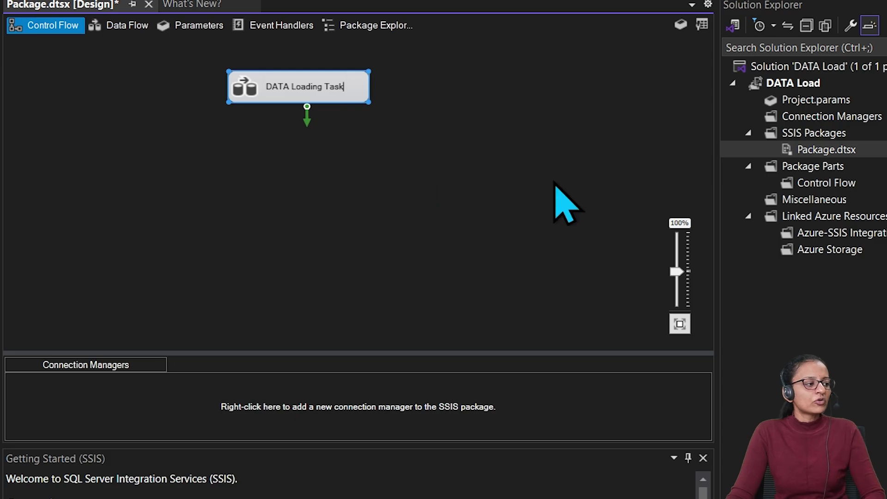
{"action": "left_click_drag", "start_coordinate": [677, 272], "coordinate": [675, 259]}
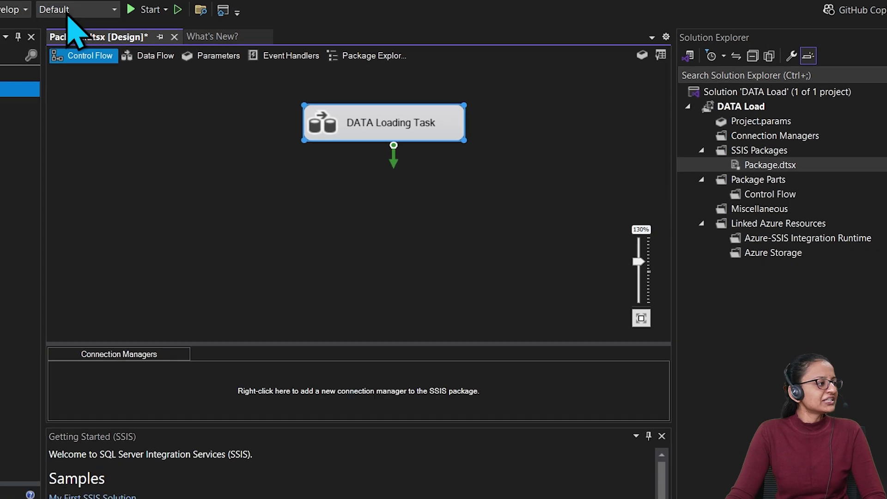
Change the Color Theme from Dark to Light in Tools > Options > Environment > General
{"action": "left_click", "coordinate": [197, 11]}
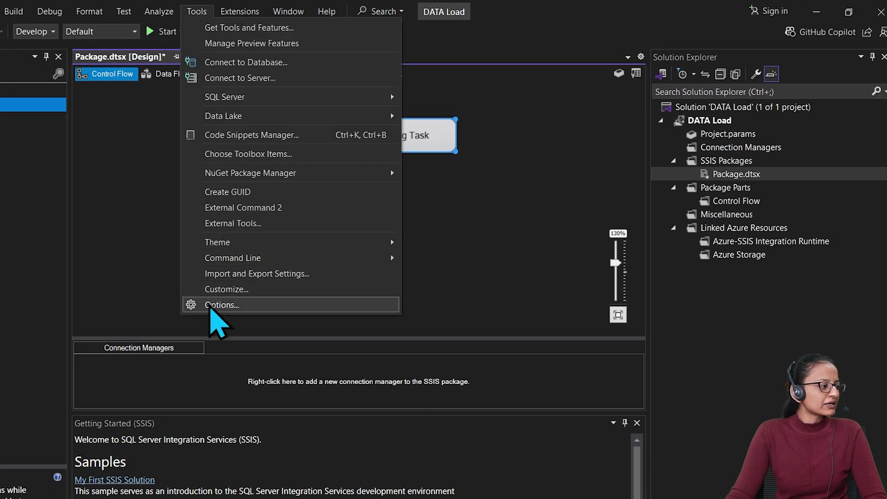
{"action": "left_click", "coordinate": [211, 309]}
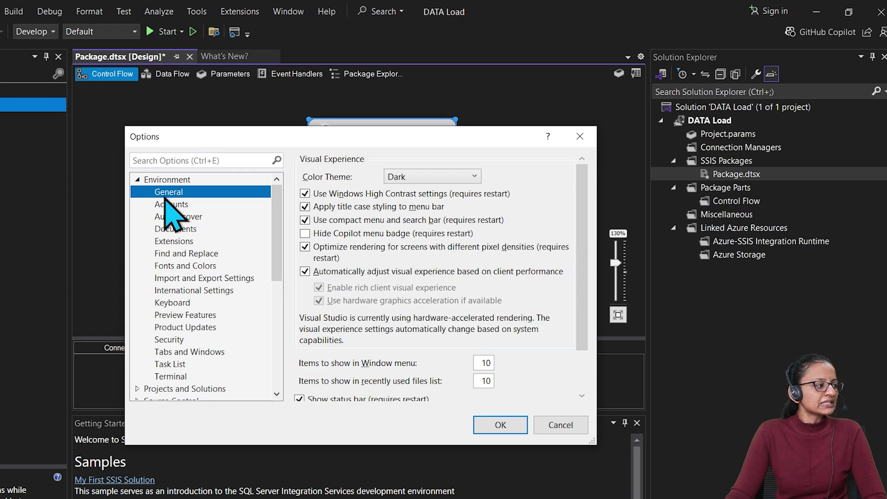
{"action": "left_click", "coordinate": [445, 178]}
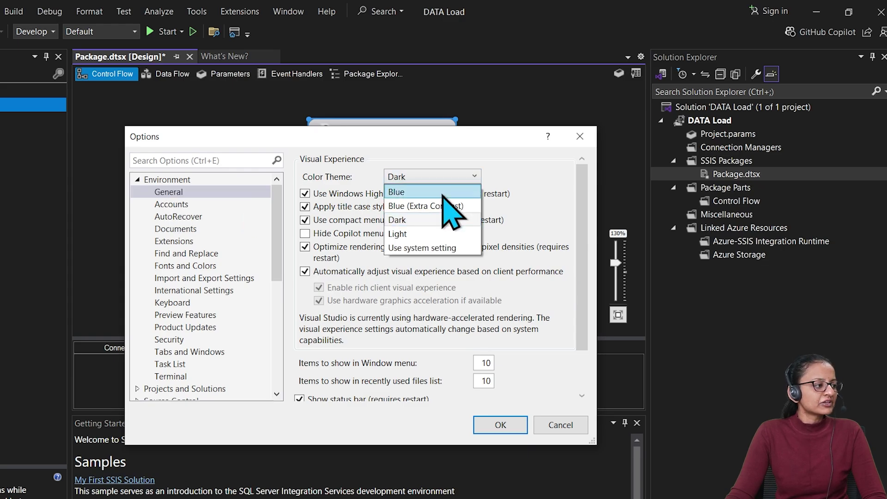
{"action": "left_click", "coordinate": [437, 234]}
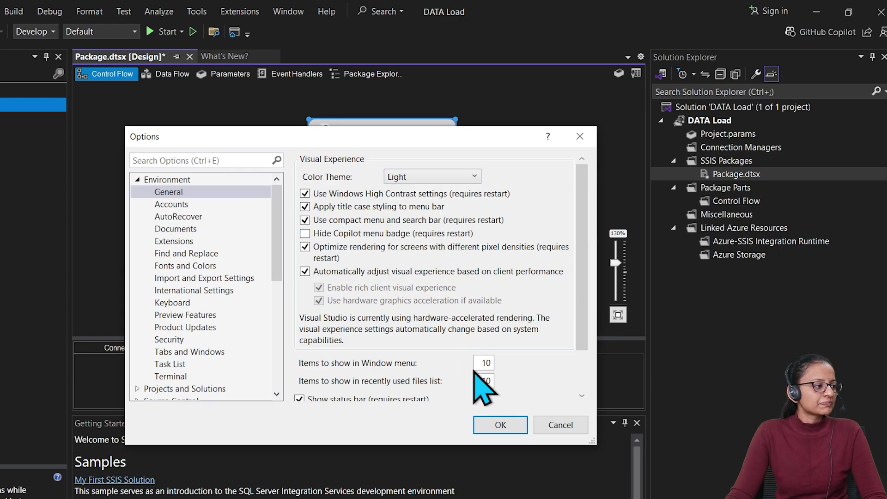
{"action": "left_click", "coordinate": [500, 425]}
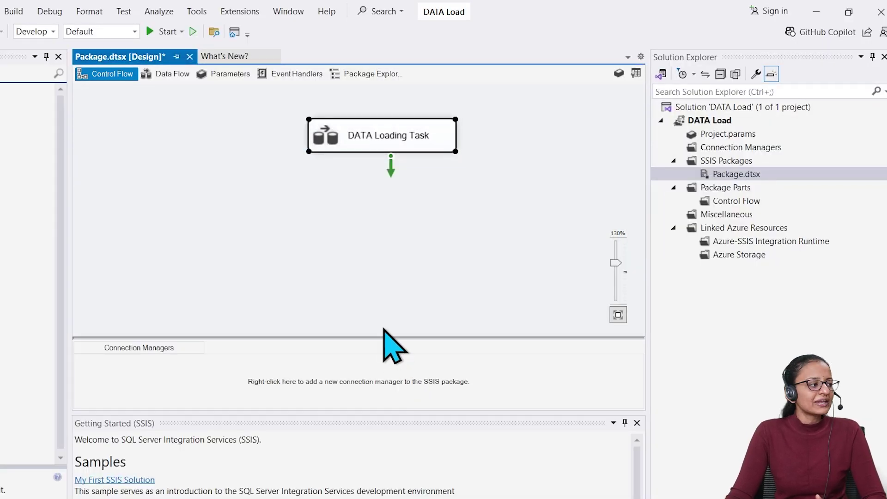
Move DATA Loading Task left, then open its empty data flow zoomed to 130%
{"action": "left_click_drag", "start_coordinate": [366, 149], "coordinate": [300, 127]}
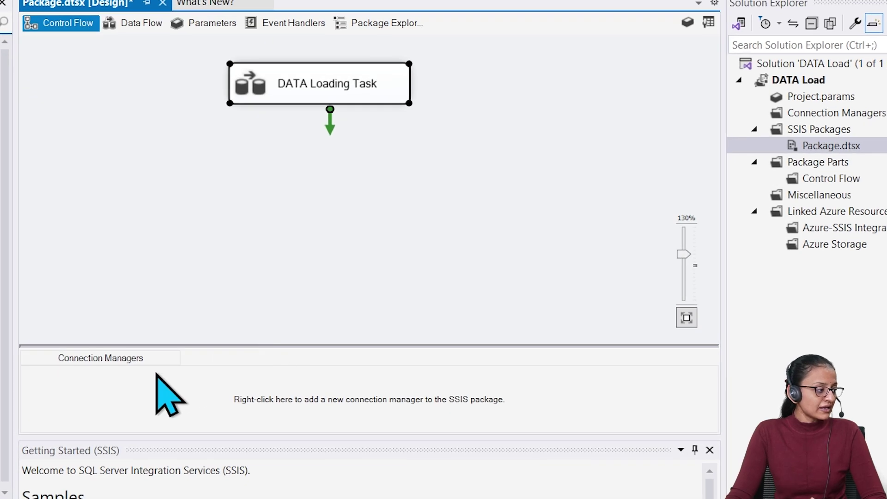
{"action": "right_click", "coordinate": [147, 399]}
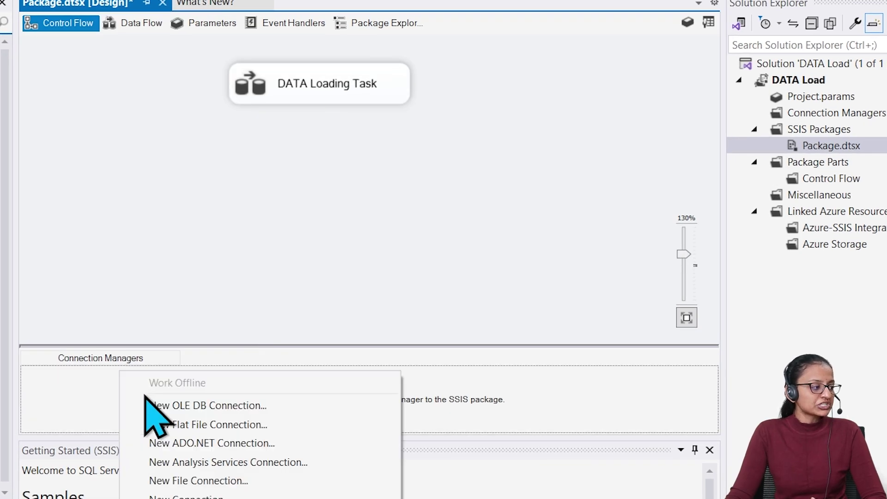
{"action": "left_click", "coordinate": [550, 402]}
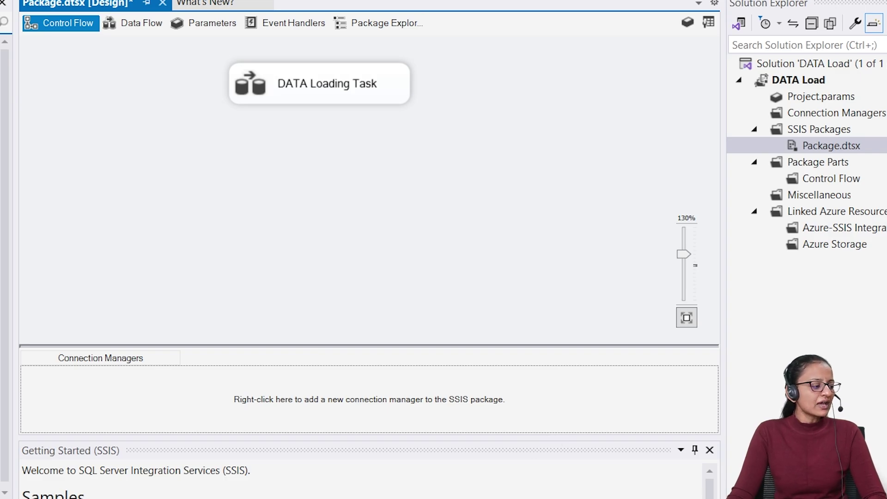
{"action": "double_click", "coordinate": [323, 85]}
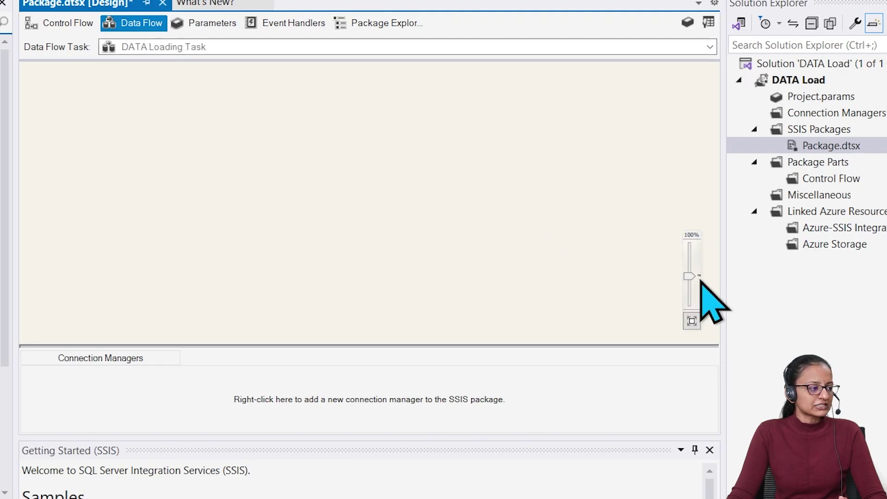
{"action": "left_click_drag", "start_coordinate": [692, 274], "coordinate": [691, 264]}
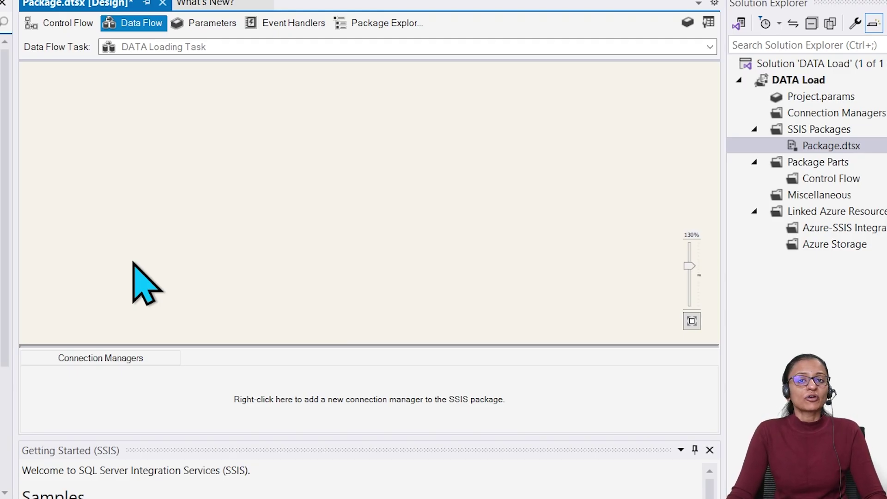
Place an Excel Source from the Other Sources group onto the data flow canvas
{"action": "left_click", "coordinate": [126, 86]}
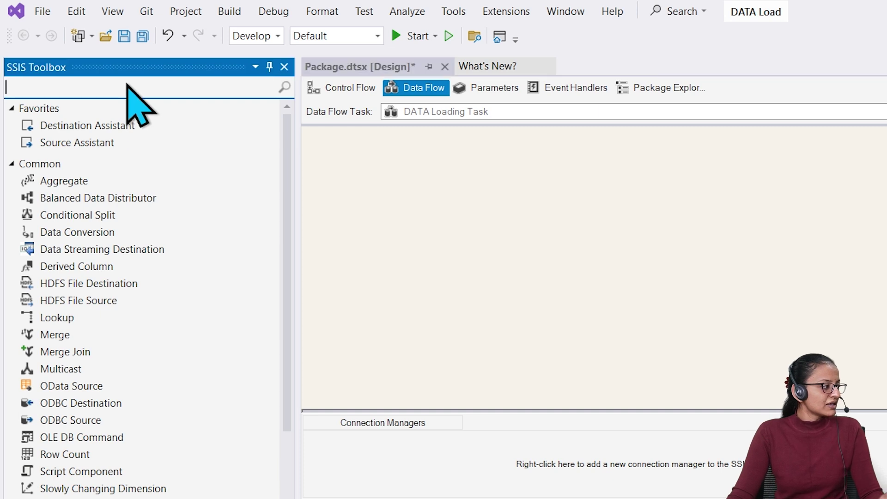
{"action": "left_click", "coordinate": [12, 165]}
{"action": "left_click", "coordinate": [12, 108]}
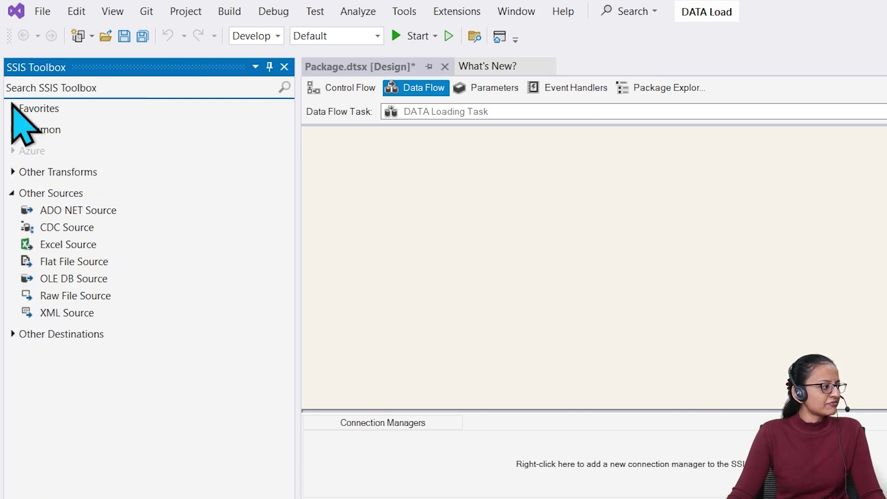
{"action": "left_click", "coordinate": [12, 193]}
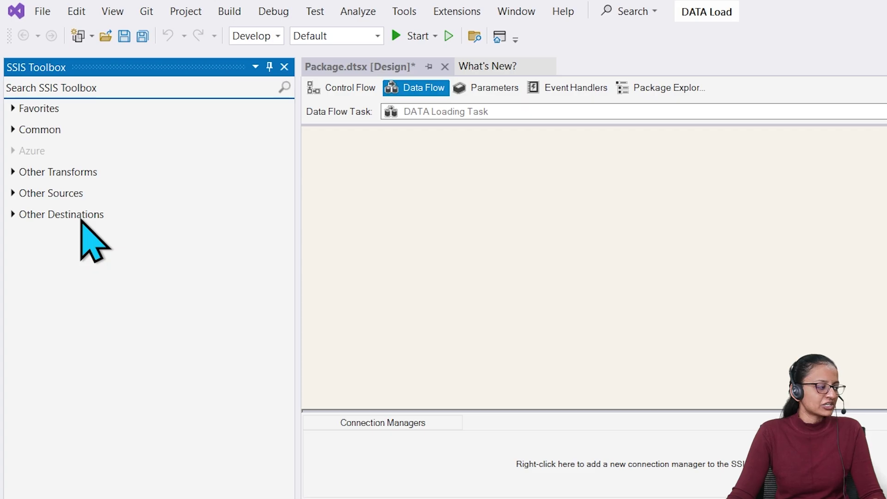
{"action": "left_click", "coordinate": [12, 194]}
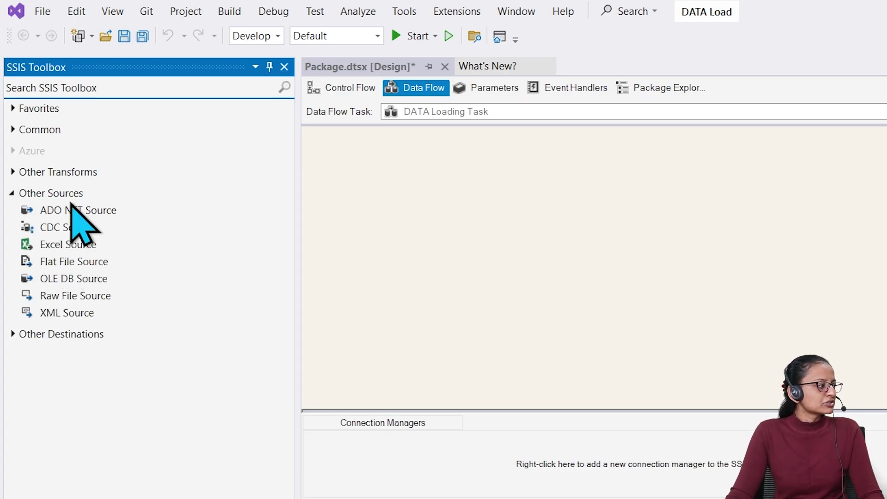
{"action": "left_click_drag", "start_coordinate": [73, 241], "coordinate": [499, 217]}
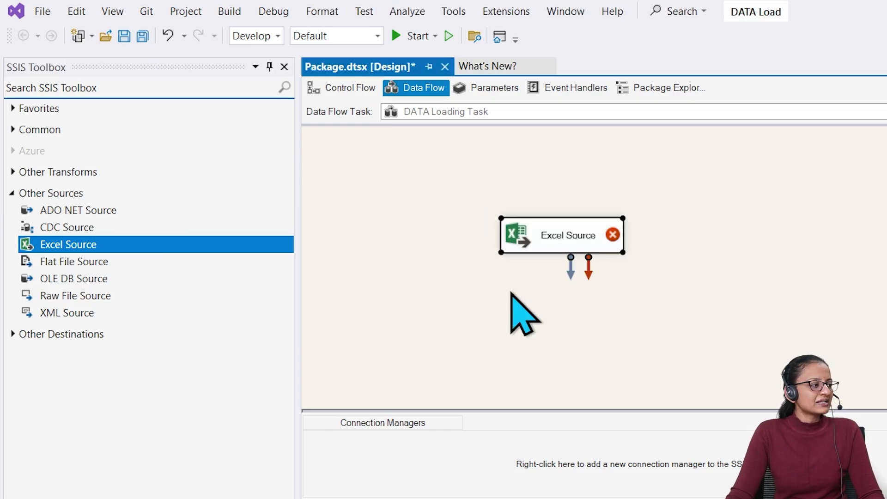
{"action": "double_click", "coordinate": [563, 238]}
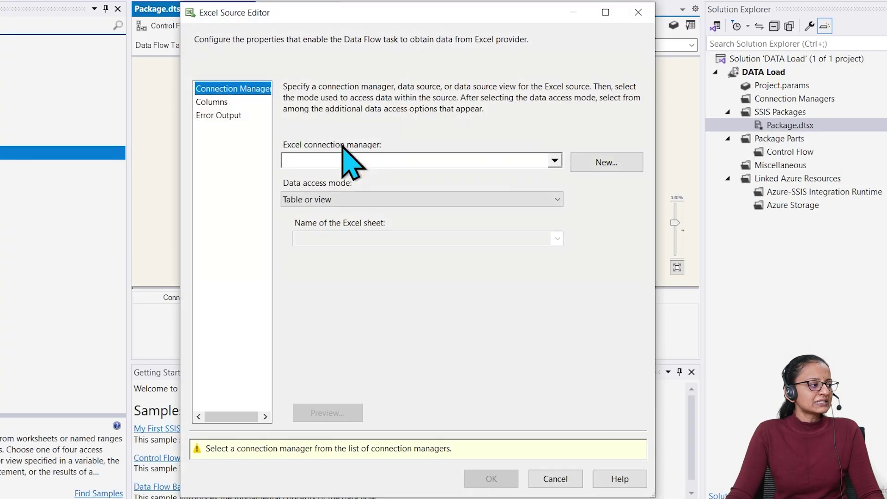
{"action": "left_click", "coordinate": [640, 14]}
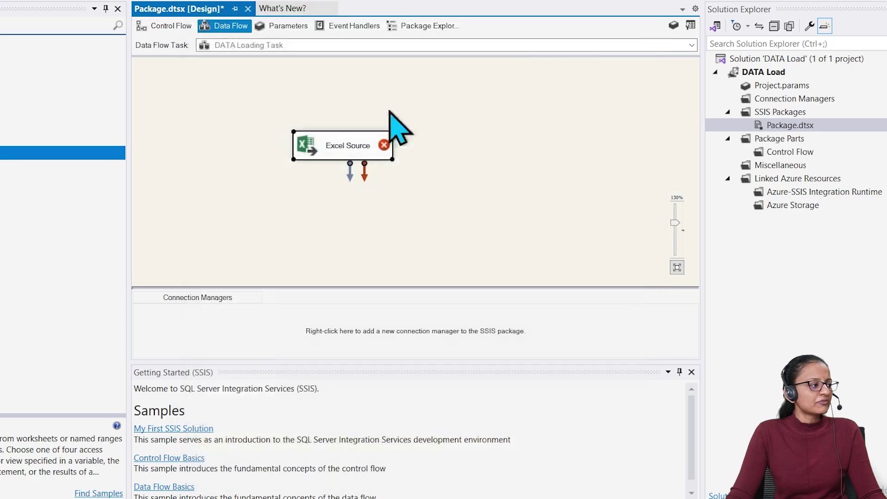
Rename the Excel Source to 'Big Basket Excel DATA'
{"action": "right_click", "coordinate": [326, 154]}
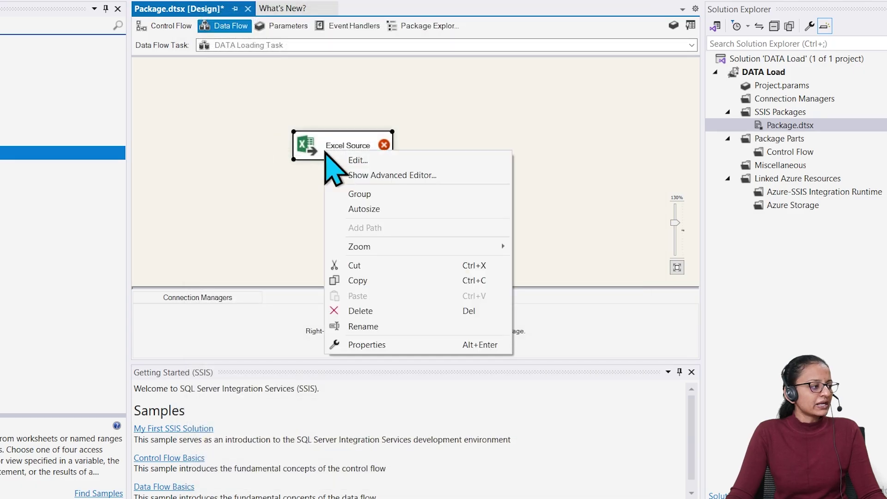
{"action": "left_click", "coordinate": [365, 326]}
{"action": "key", "text": "BackSpace"}
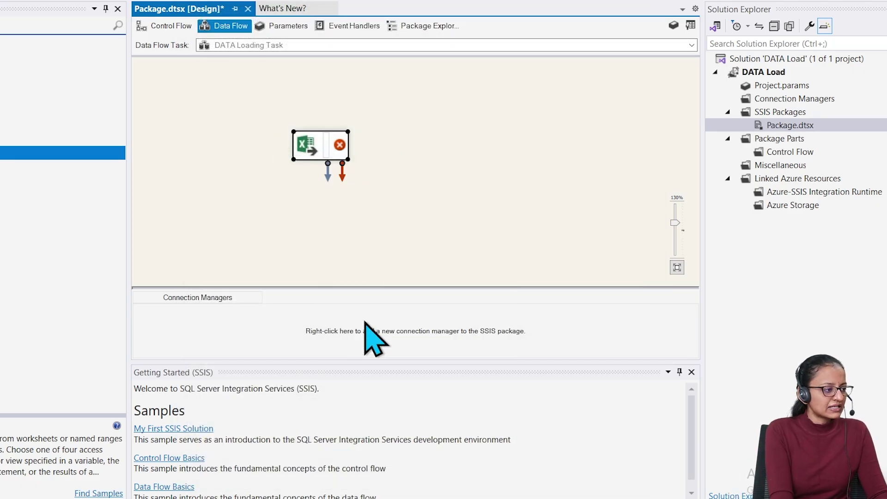
{"action": "type", "text": "Excel"}
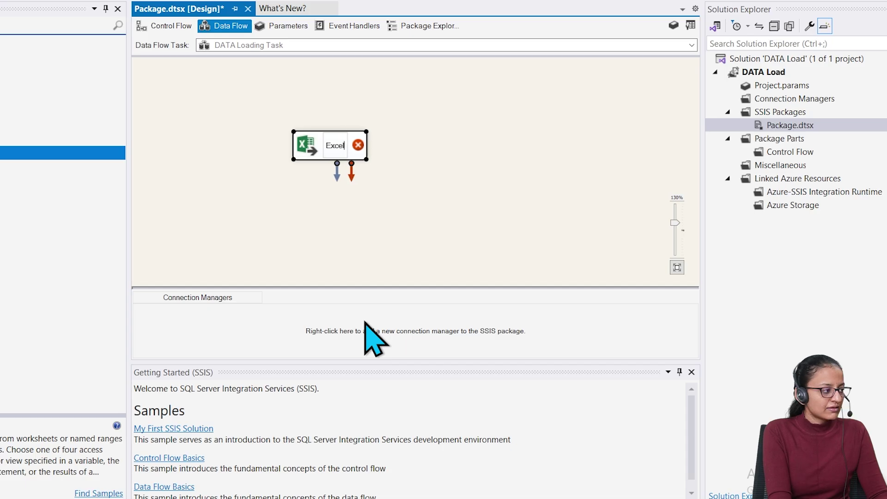
{"action": "key", "text": "BackSpace"}
{"action": "key", "text": "BackSpace"}
{"action": "key", "text": "BackSpace"}
{"action": "key", "text": "BackSpace"}
{"action": "key", "text": "BackSpace"}
{"action": "key", "text": "BackSpace"}
{"action": "type", "text": "Big Basket Excel DATA"}
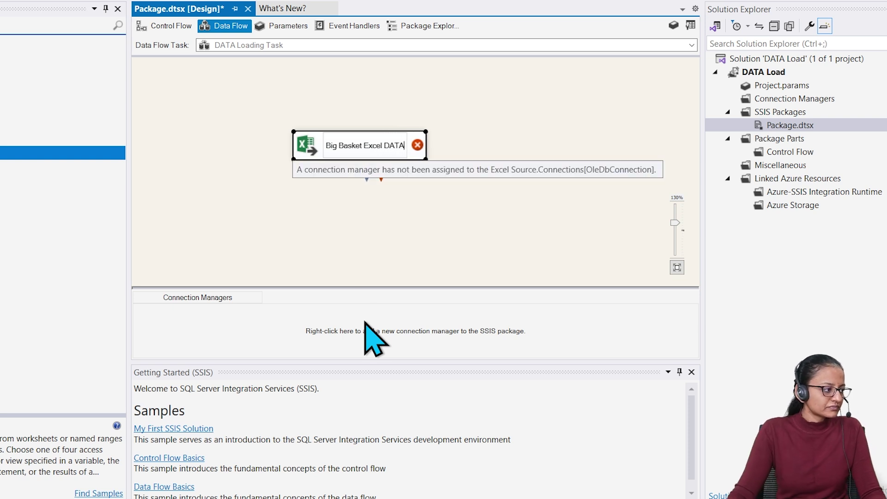
{"action": "left_click", "coordinate": [423, 221]}
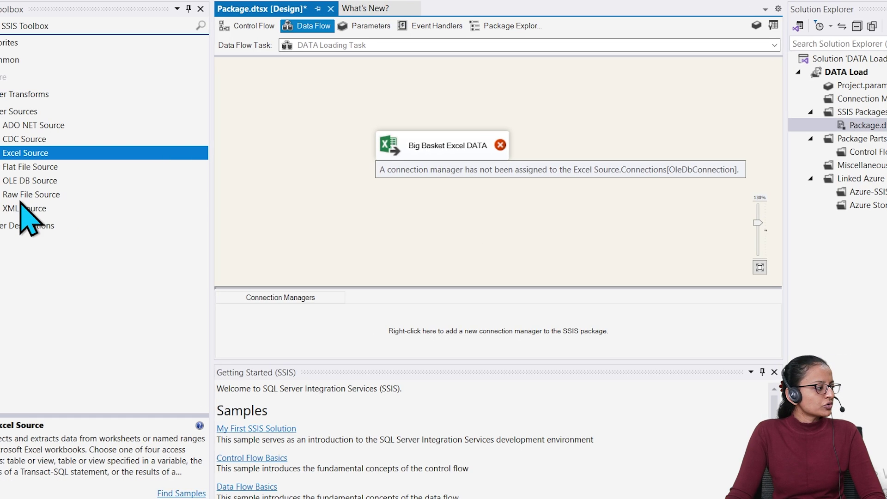
Add an OLE DB Destination below Big Basket Excel DATA, then open the Excel source's editor
{"action": "left_click", "coordinate": [5, 227]}
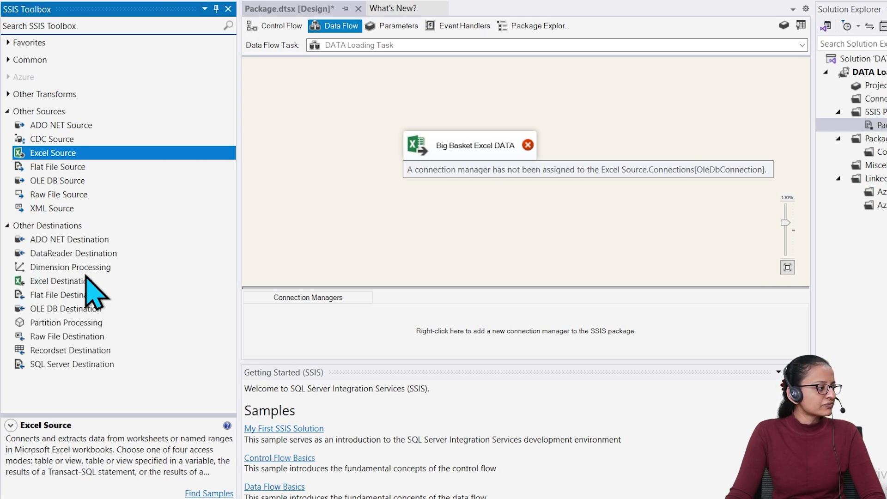
{"action": "double_click", "coordinate": [84, 309]}
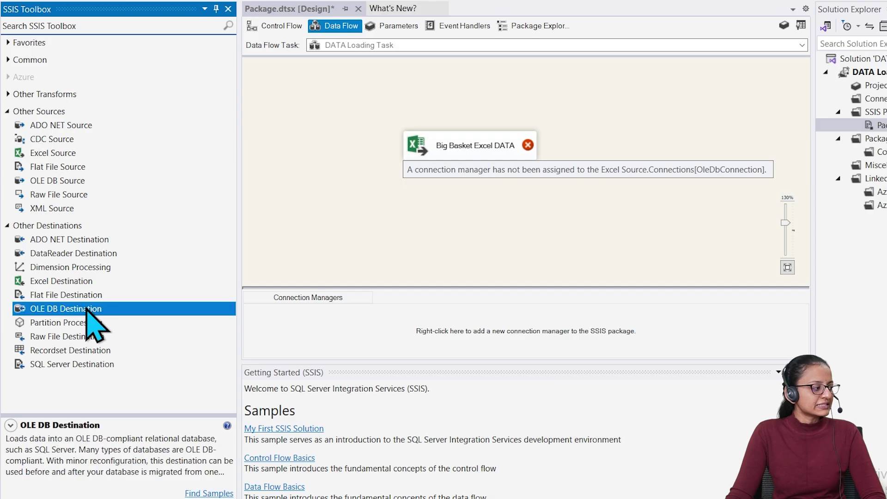
{"action": "left_click_drag", "start_coordinate": [269, 80], "coordinate": [449, 222]}
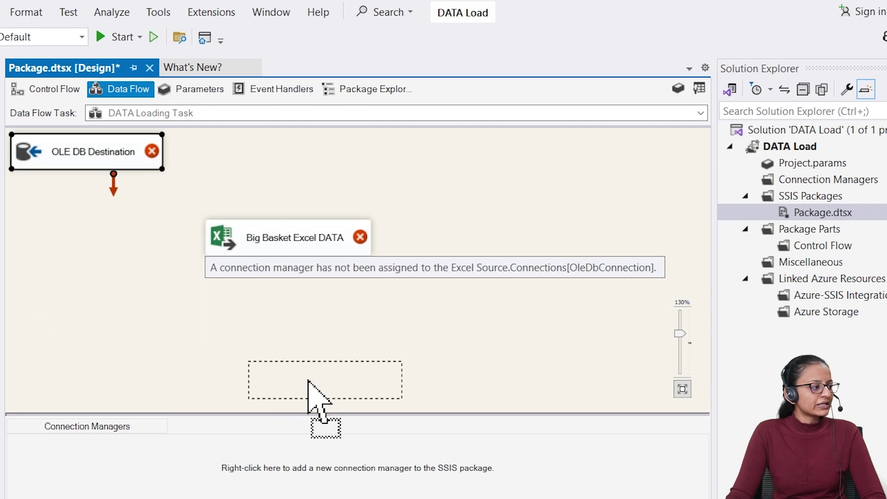
{"action": "left_click_drag", "start_coordinate": [261, 330], "coordinate": [262, 334]}
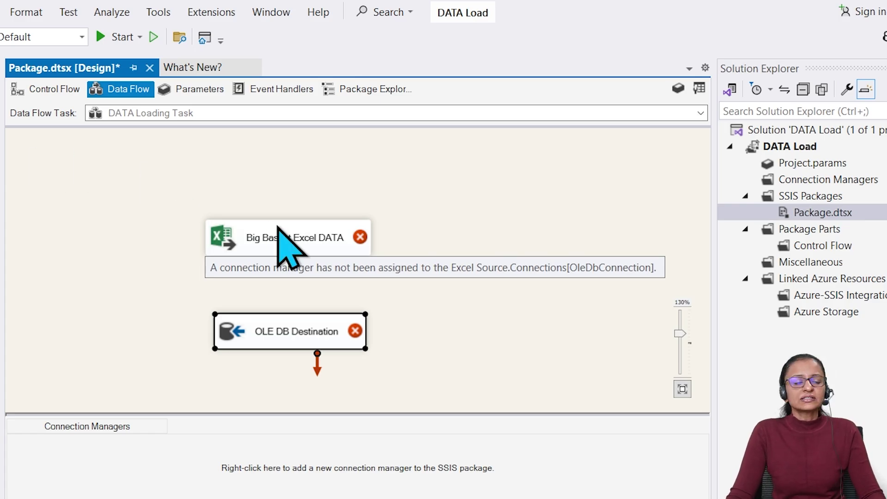
{"action": "mouse_move", "coordinate": [278, 238]}
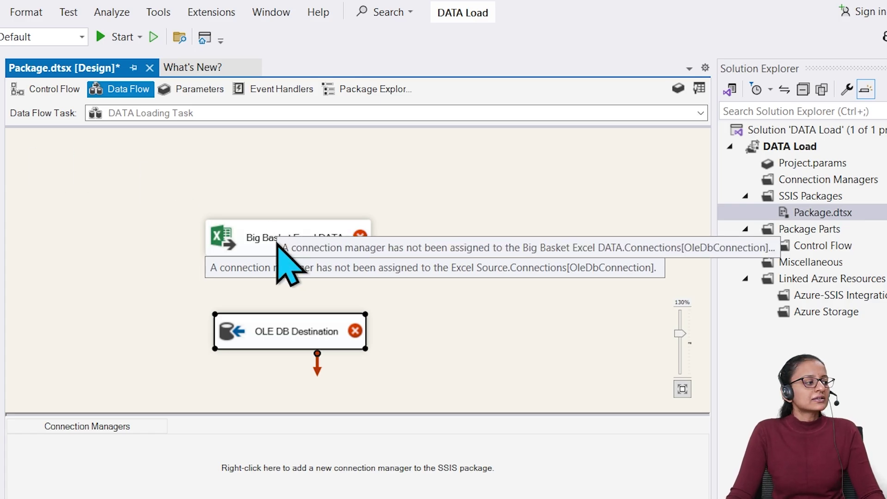
{"action": "double_click", "coordinate": [248, 238]}
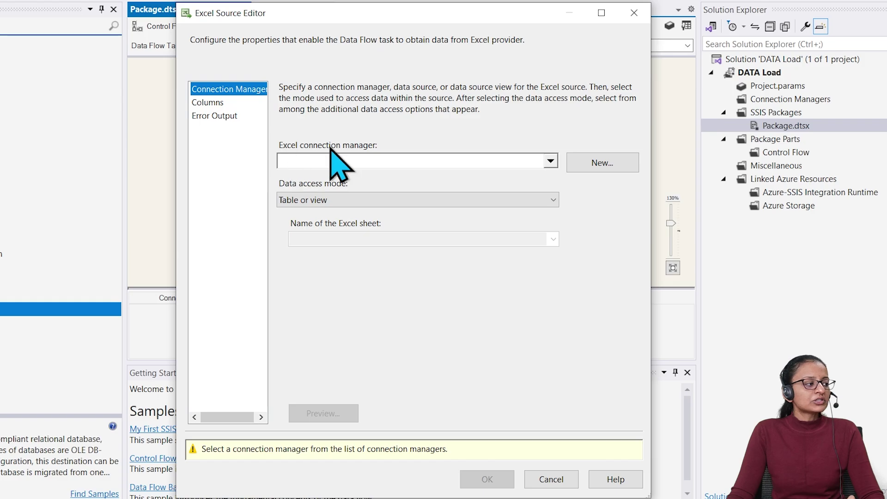
Create a new Excel connection to the BigBasket Products DATA workbook in Downloads
{"action": "left_click", "coordinate": [551, 161]}
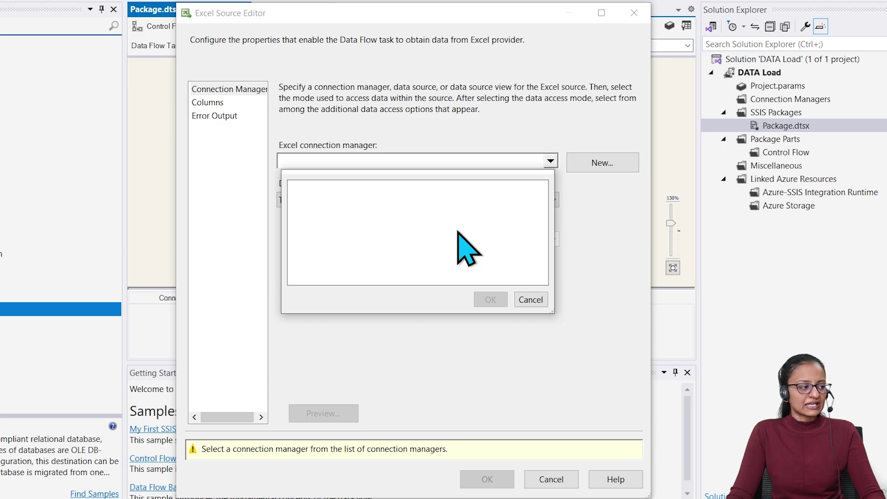
{"action": "left_click", "coordinate": [531, 299]}
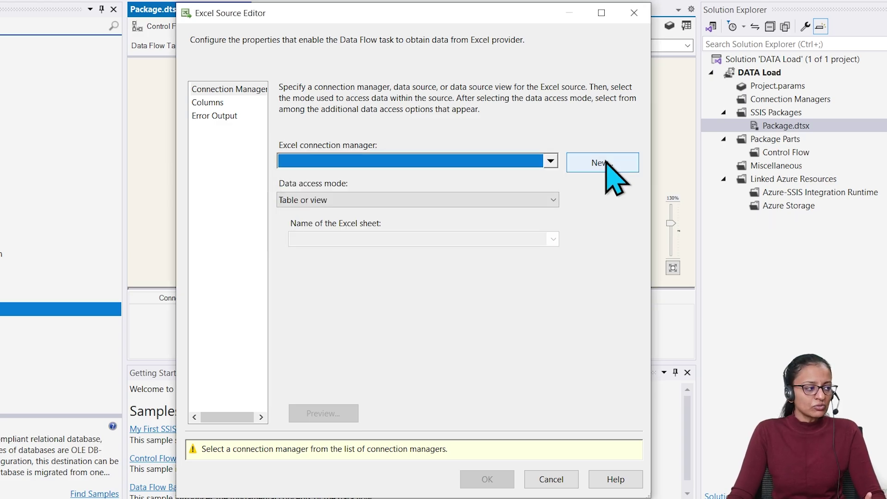
{"action": "left_click", "coordinate": [605, 163]}
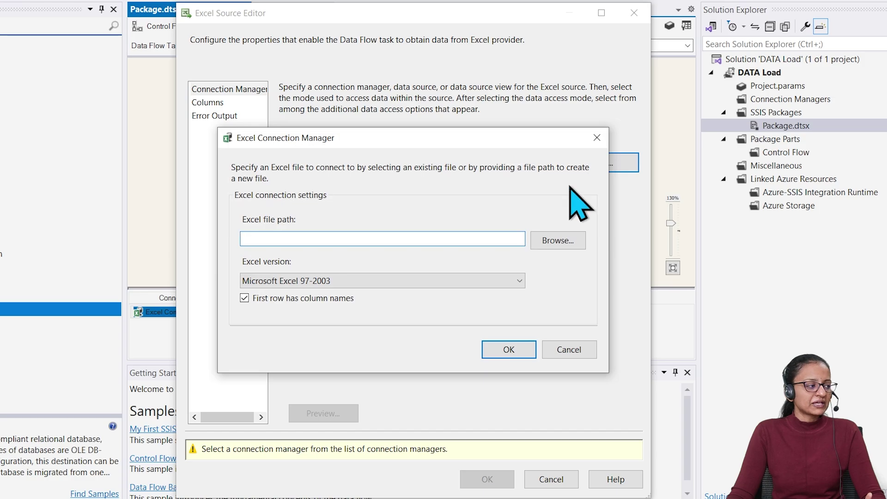
{"action": "left_click", "coordinate": [558, 241]}
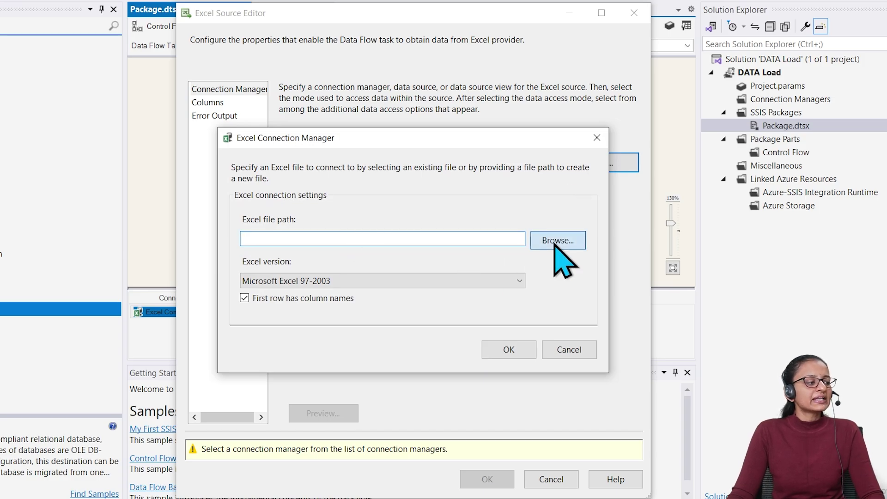
{"action": "left_click", "coordinate": [259, 241]}
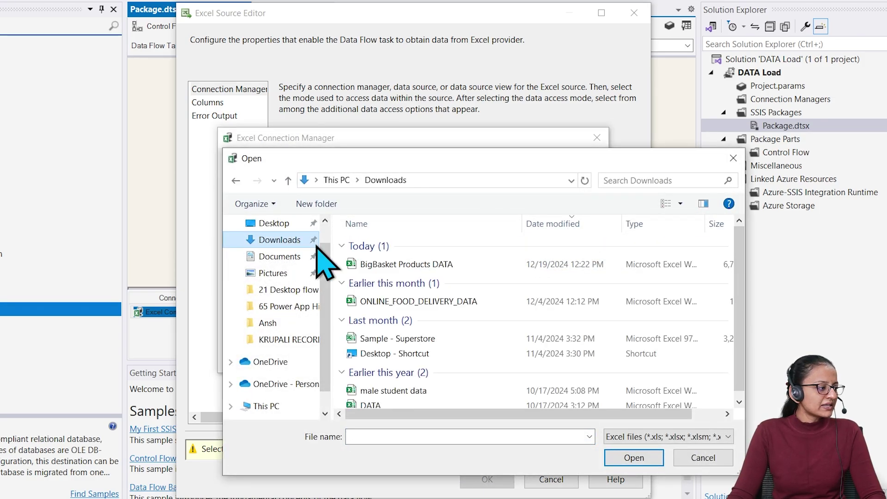
{"action": "left_click", "coordinate": [410, 265]}
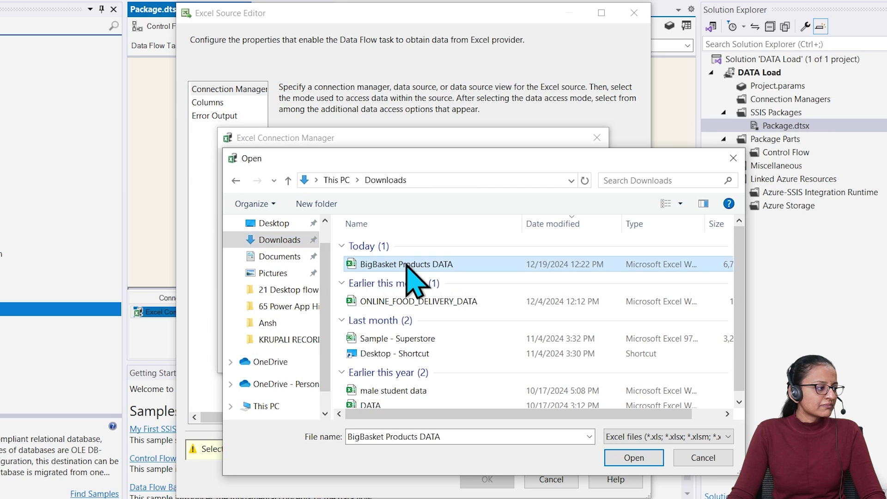
{"action": "left_click", "coordinate": [637, 458]}
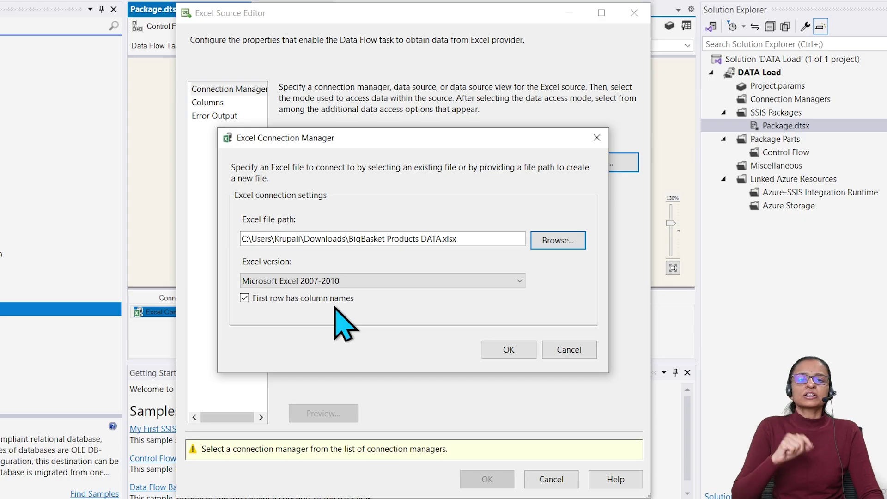
{"action": "left_click", "coordinate": [495, 348]}
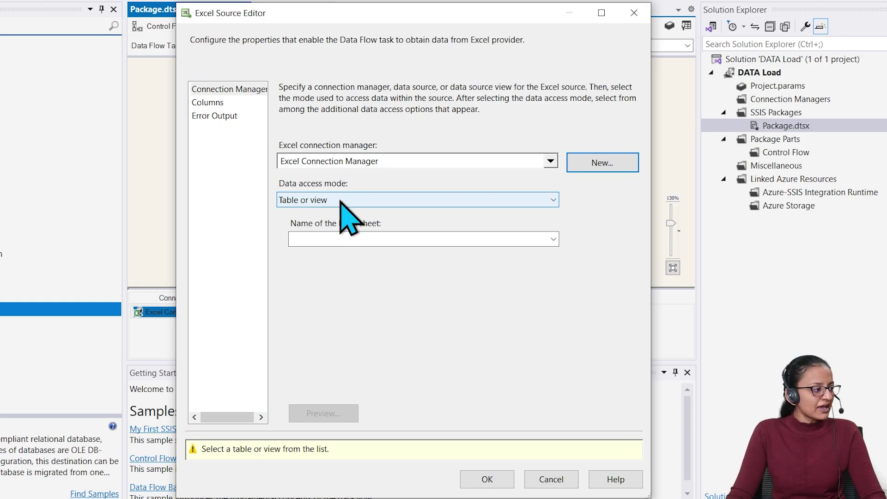
Read the DATA$ sheet in Table or view mode, preview its rows, and confirm
{"action": "left_click", "coordinate": [349, 200]}
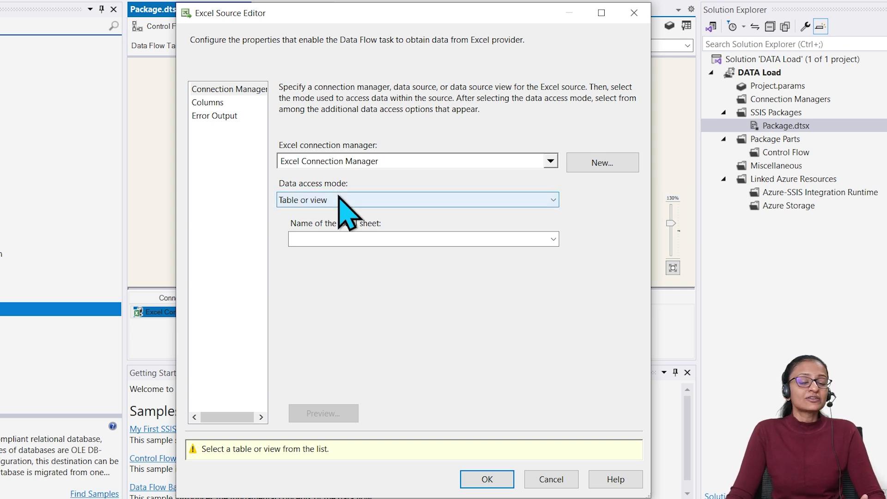
{"action": "left_click", "coordinate": [341, 199]}
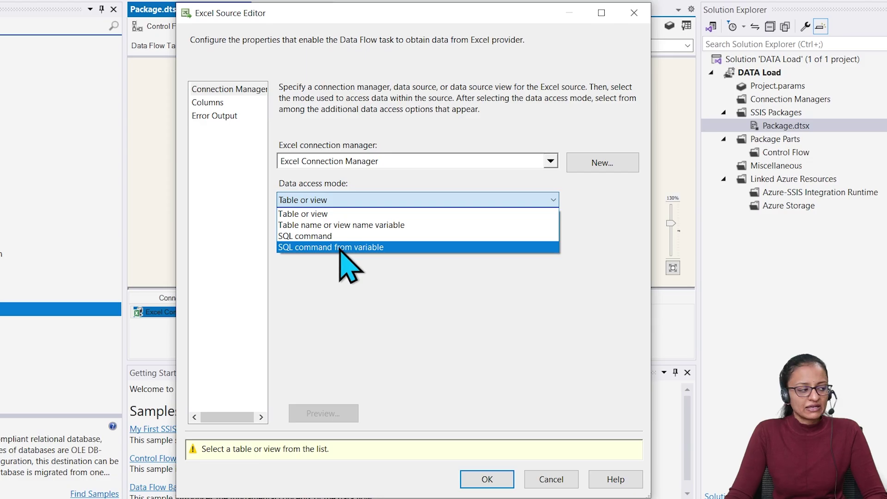
{"action": "left_click", "coordinate": [343, 214]}
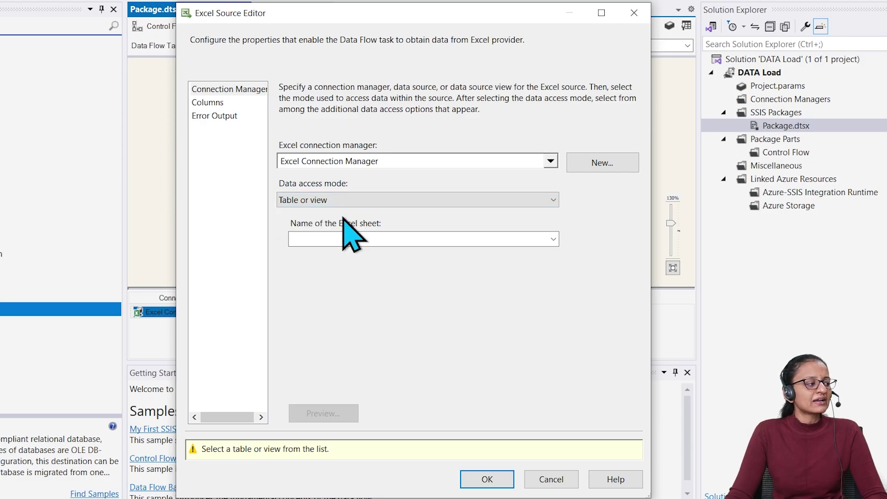
{"action": "left_click", "coordinate": [554, 239]}
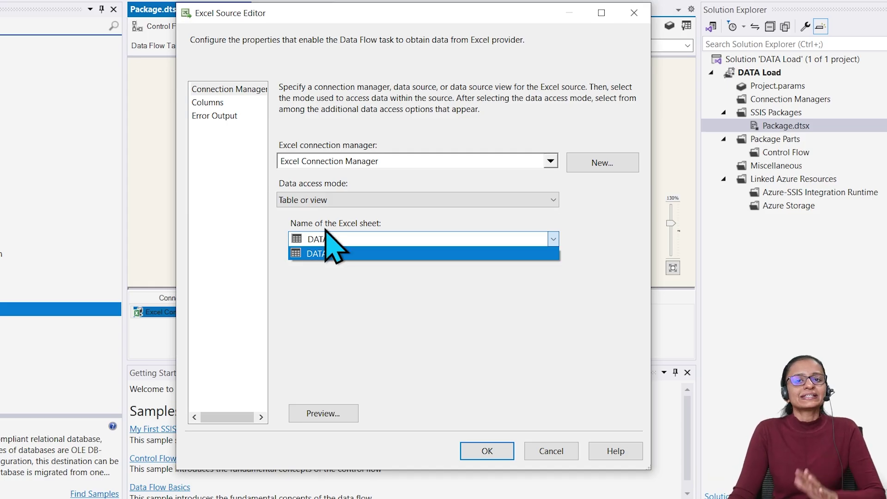
{"action": "left_click", "coordinate": [330, 253]}
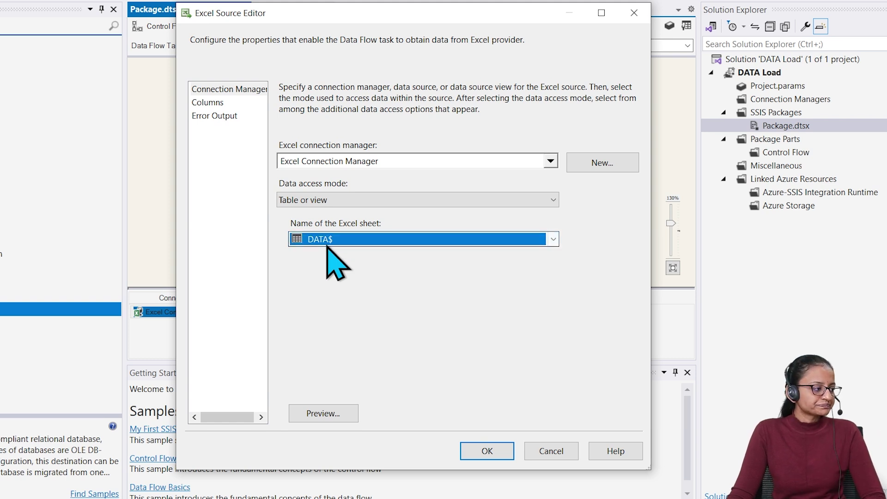
{"action": "left_click", "coordinate": [331, 414]}
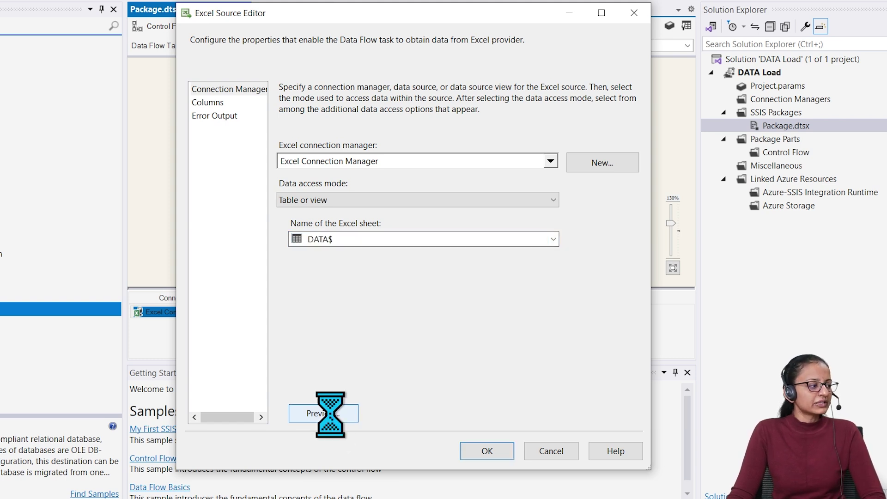
{"action": "left_click_drag", "start_coordinate": [350, 336], "coordinate": [339, 322]}
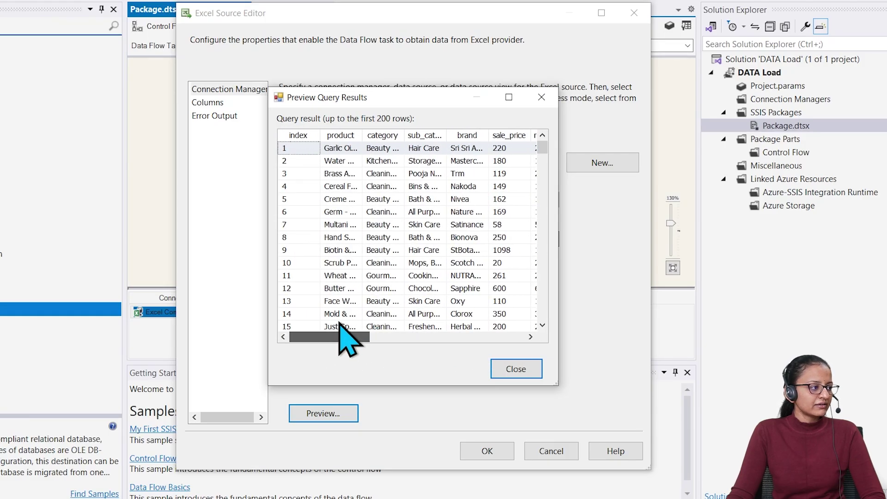
{"action": "left_click", "coordinate": [512, 374]}
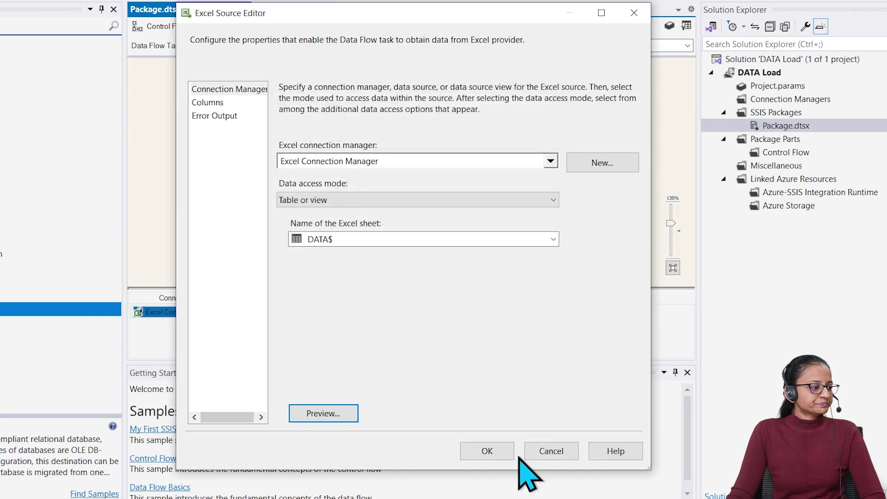
{"action": "left_click", "coordinate": [495, 449]}
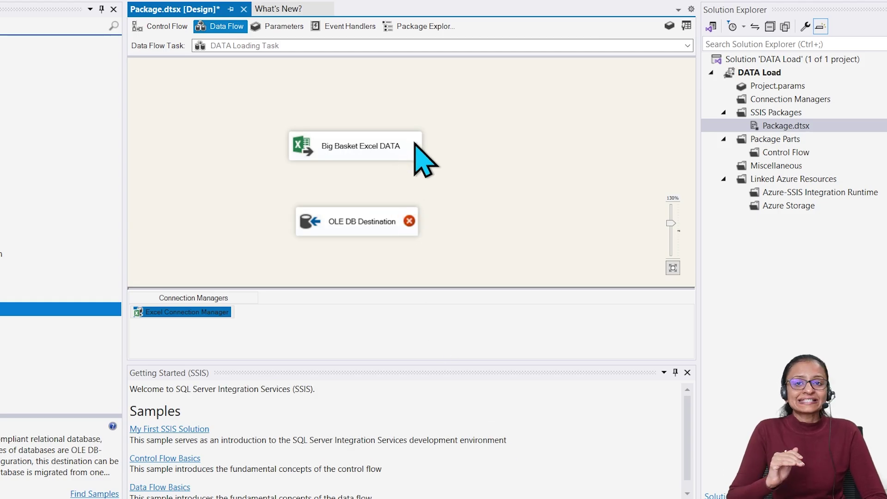
Move Big Basket Excel DATA higher and link its output to the OLE DB Destination
{"action": "left_click_drag", "start_coordinate": [362, 150], "coordinate": [359, 98]}
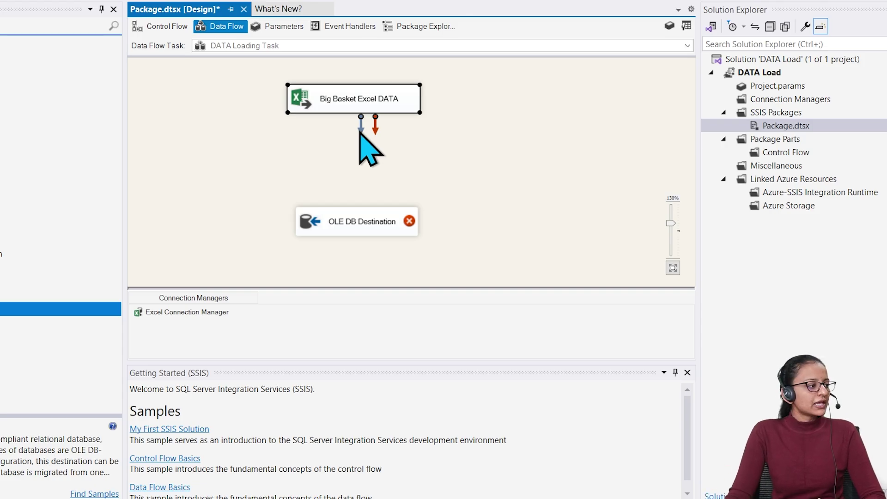
{"action": "left_click_drag", "start_coordinate": [361, 132], "coordinate": [330, 211]}
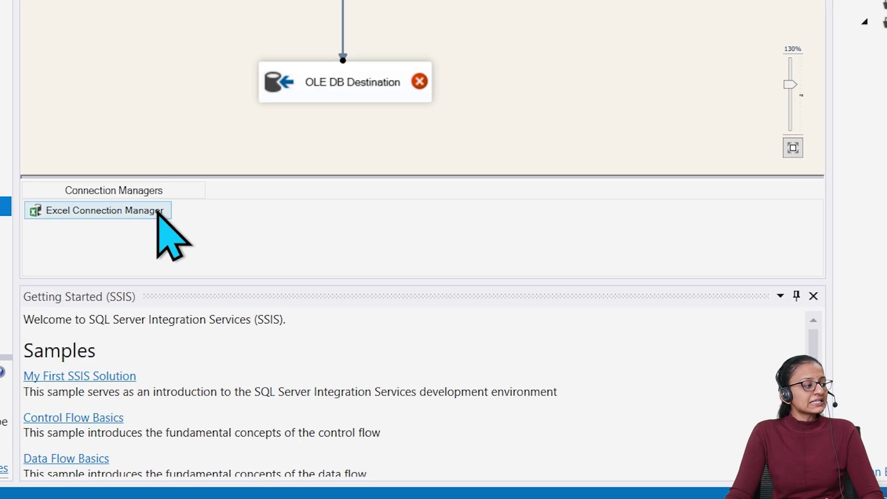
Rename the Excel Connection Manager to 'BIG Basket DATA Excel'
{"action": "right_click", "coordinate": [111, 211]}
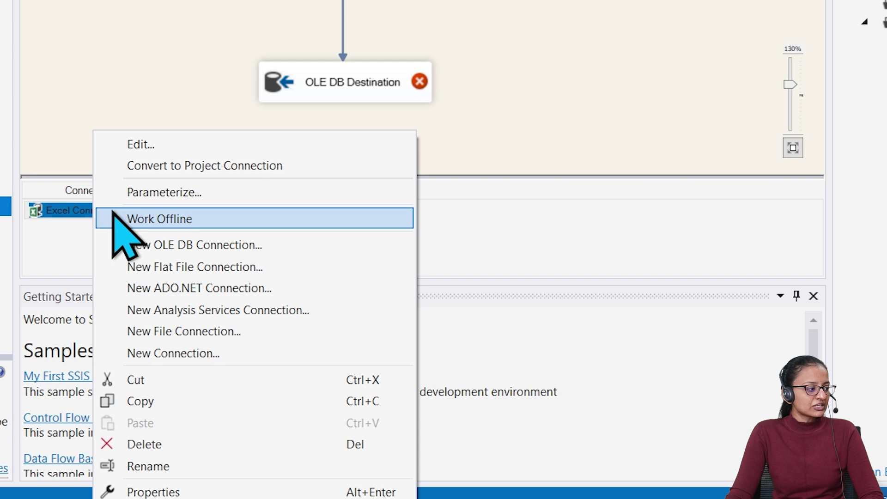
{"action": "left_click", "coordinate": [167, 465]}
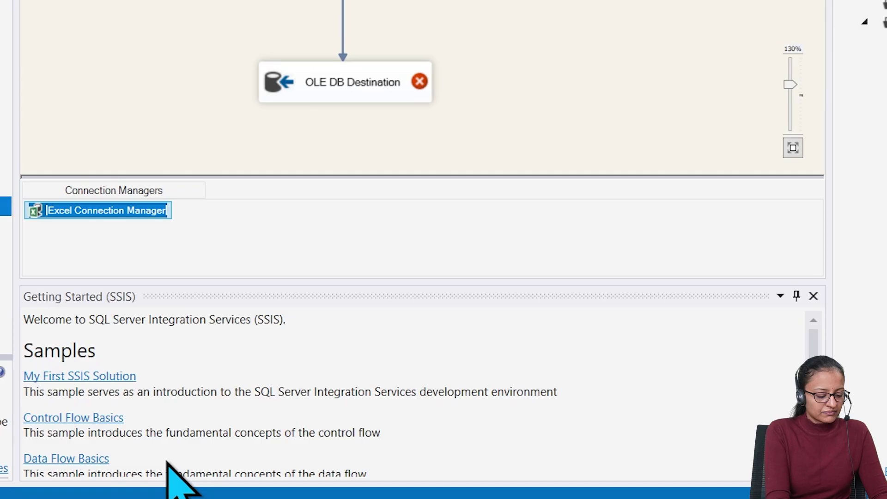
{"action": "type", "text": "BIG Basket DATA Exce"}
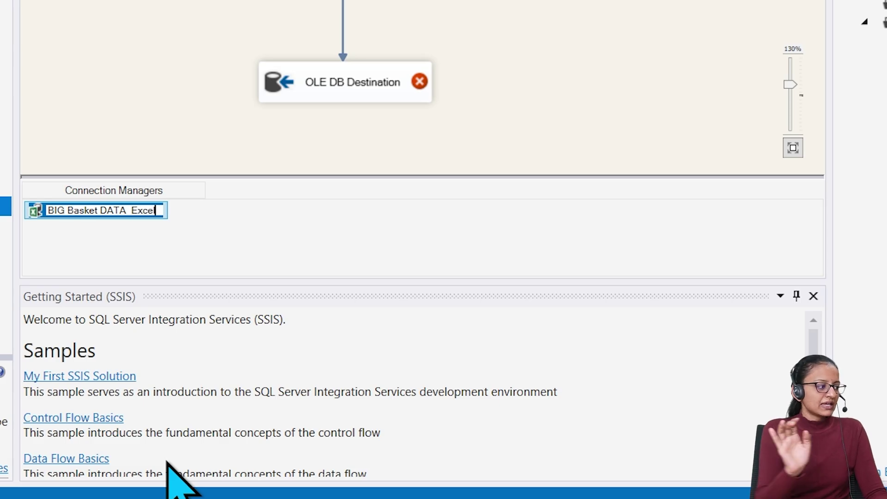
{"action": "key", "text": "Return"}
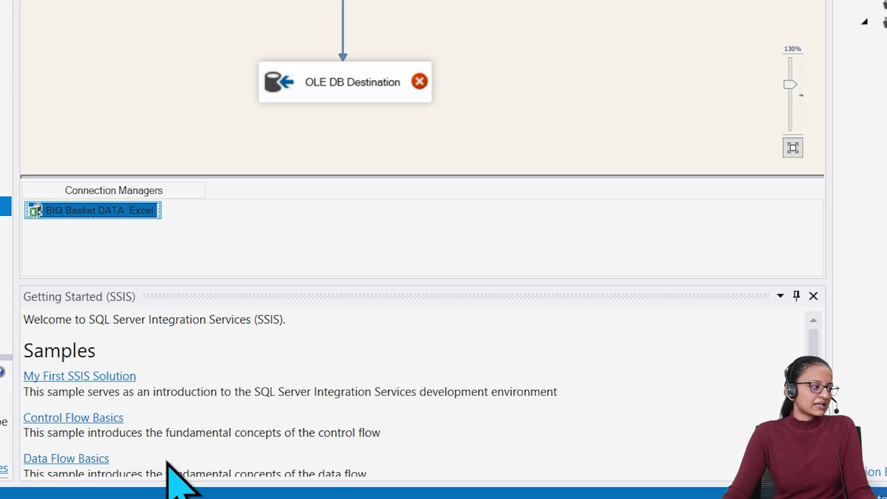
{"action": "mouse_move", "coordinate": [344, 91]}
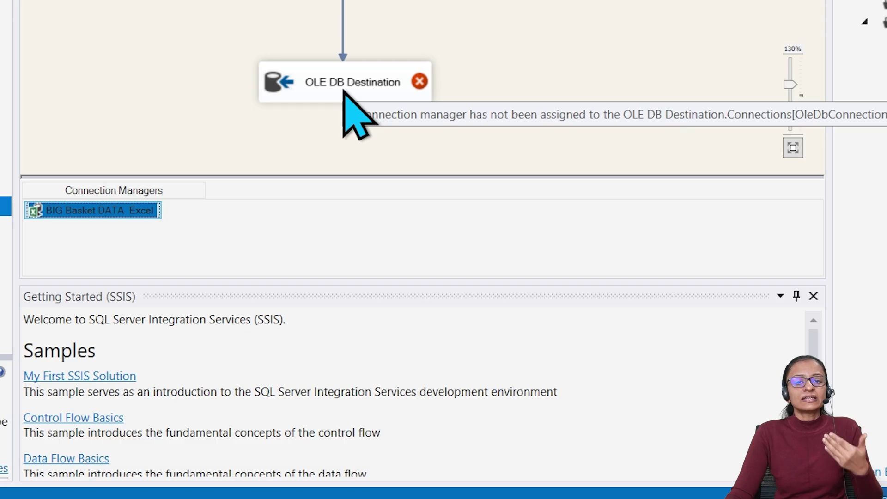
Begin a new OLE DB connection for the destination with '.' as the server name
{"action": "double_click", "coordinate": [345, 91]}
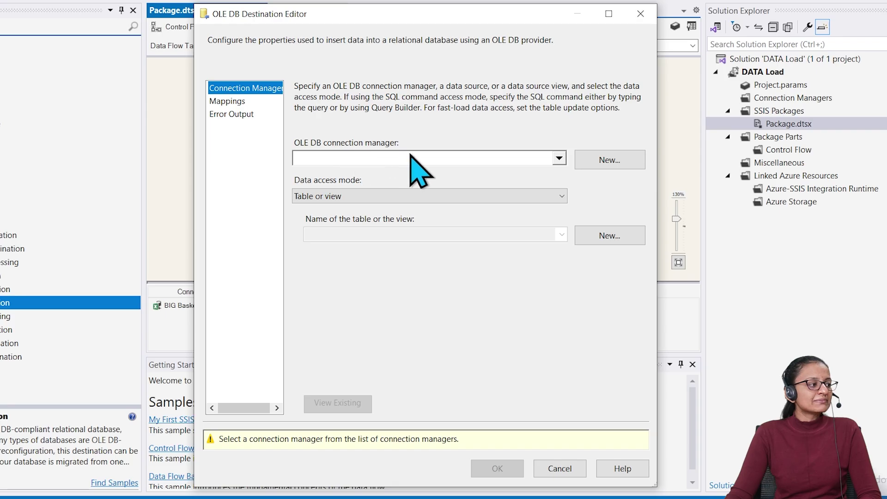
{"action": "left_click", "coordinate": [559, 158]}
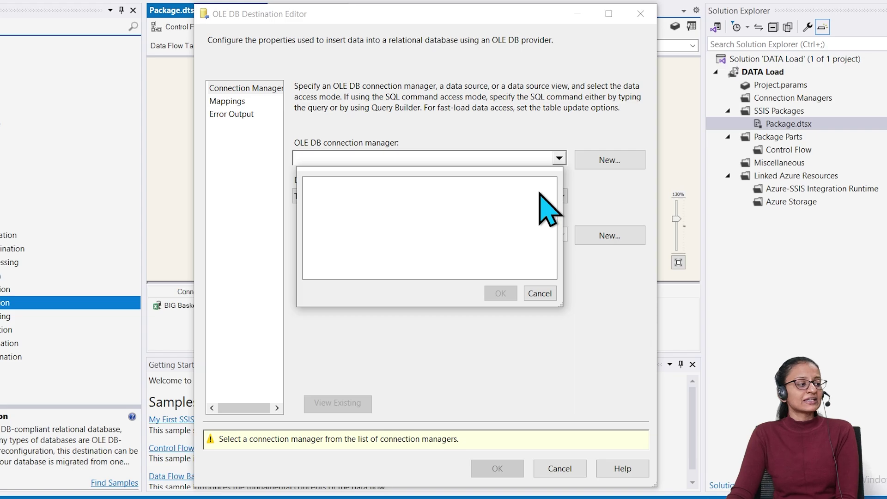
{"action": "left_click", "coordinate": [552, 311]}
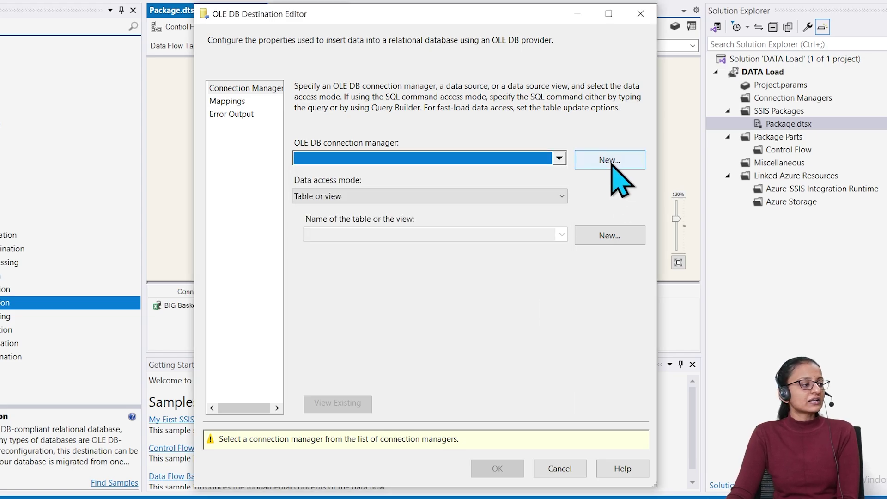
{"action": "left_click", "coordinate": [609, 159]}
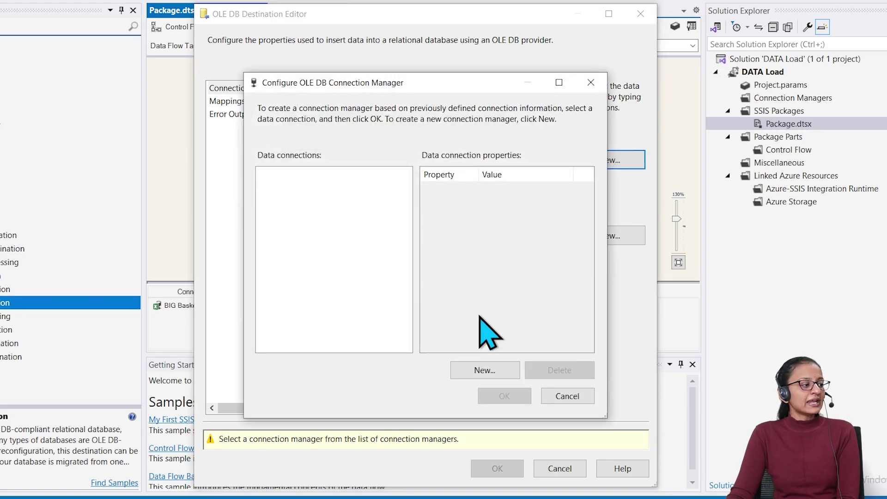
{"action": "left_click", "coordinate": [485, 371]}
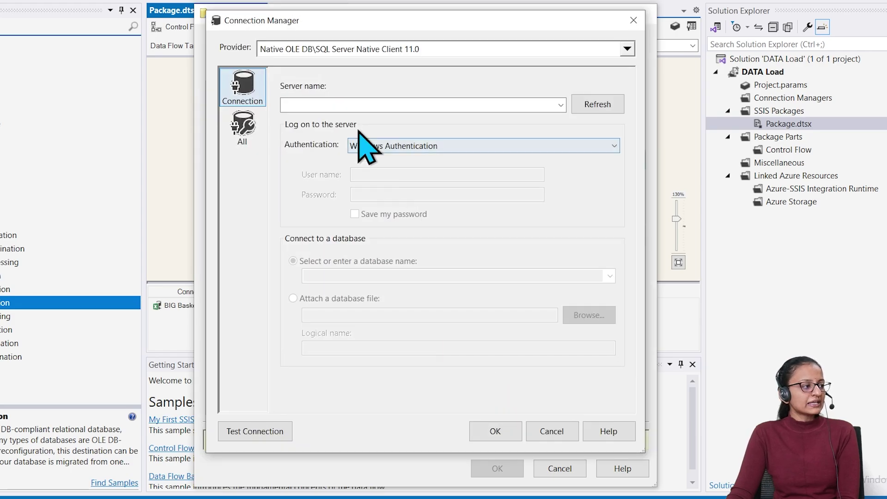
{"action": "left_click", "coordinate": [369, 104]}
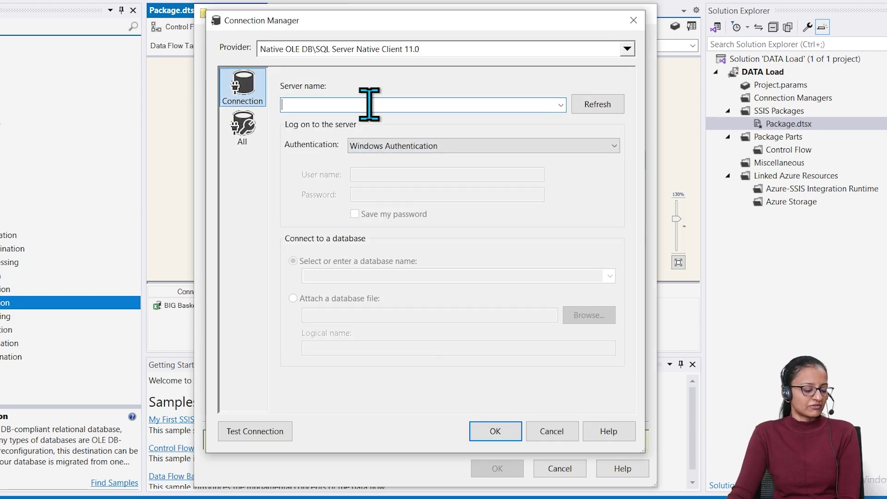
{"action": "type", "text": "."}
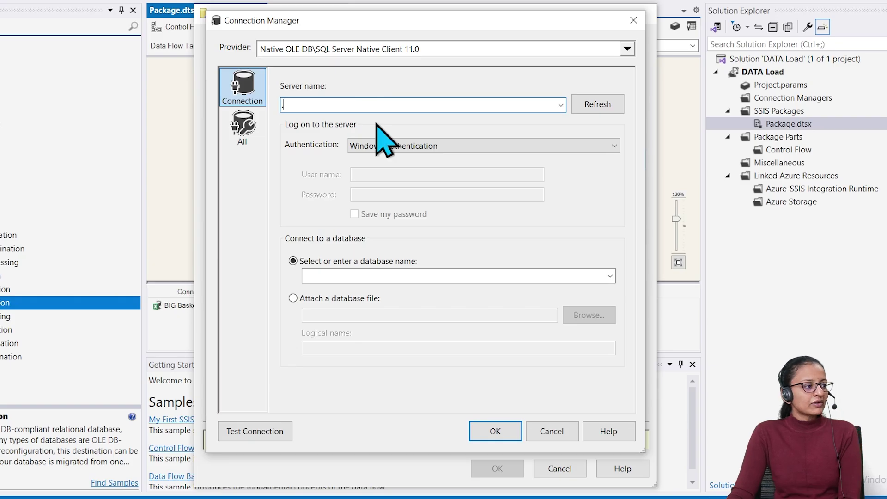
{"action": "left_click", "coordinate": [610, 275]}
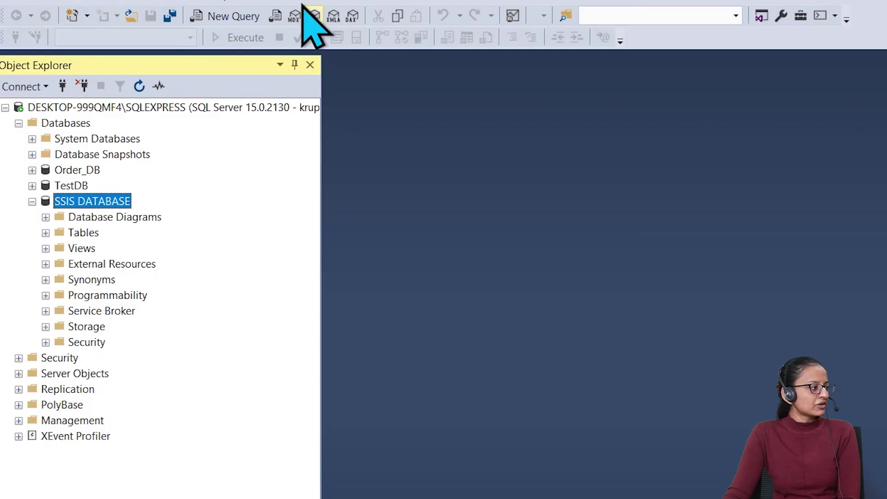
Copy DESKTOP-999QMF4\SQLEXPRESS from the SSMS server properties into the connection's Server name
{"action": "left_click", "coordinate": [77, 108]}
{"action": "right_click", "coordinate": [77, 107]}
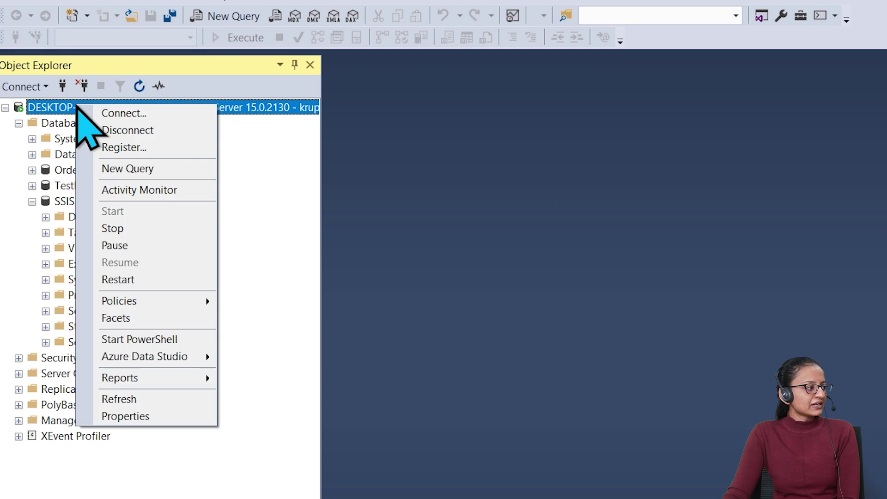
{"action": "left_click", "coordinate": [118, 416]}
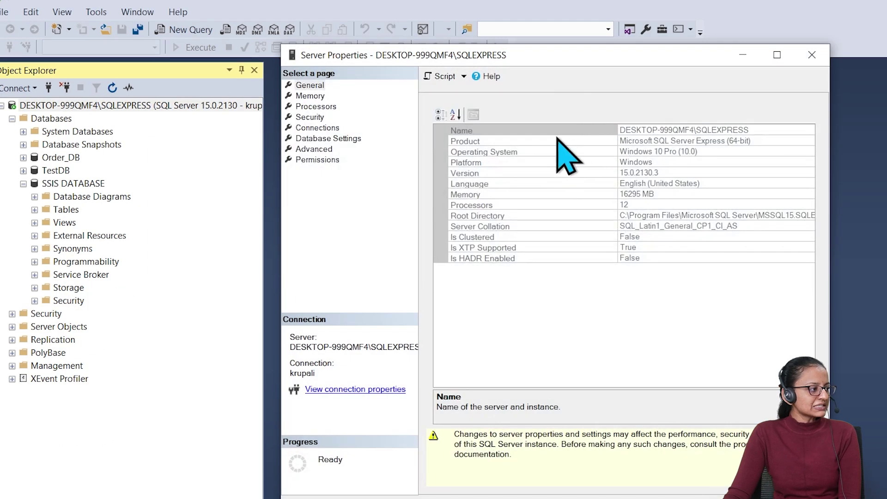
{"action": "left_click", "coordinate": [697, 131]}
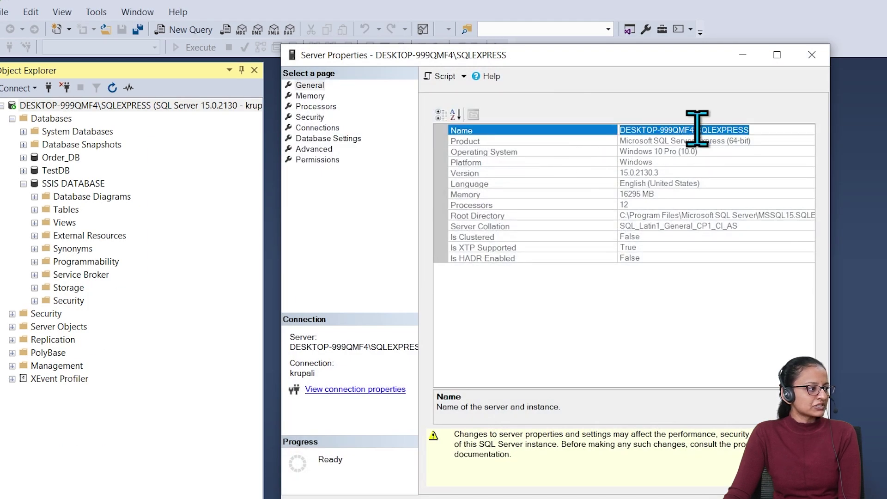
{"action": "right_click", "coordinate": [698, 130]}
{"action": "left_click", "coordinate": [728, 170]}
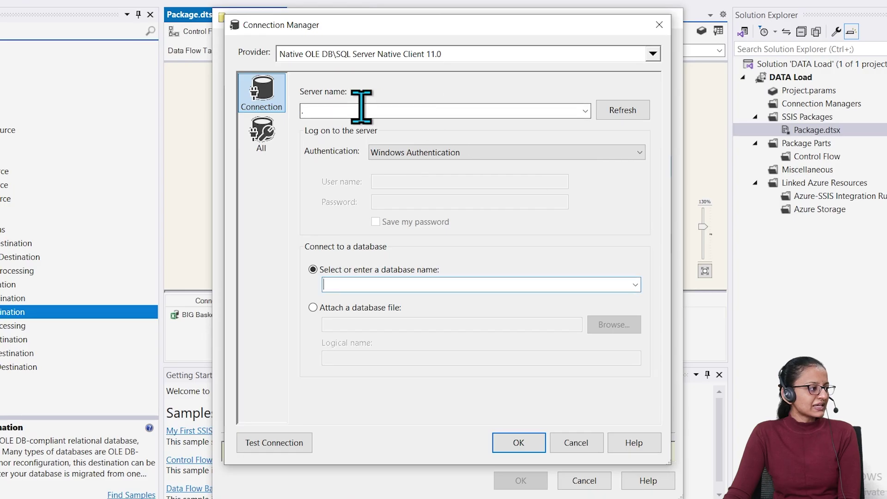
{"action": "left_click", "coordinate": [361, 109]}
{"action": "key", "text": "ctrl+v"}
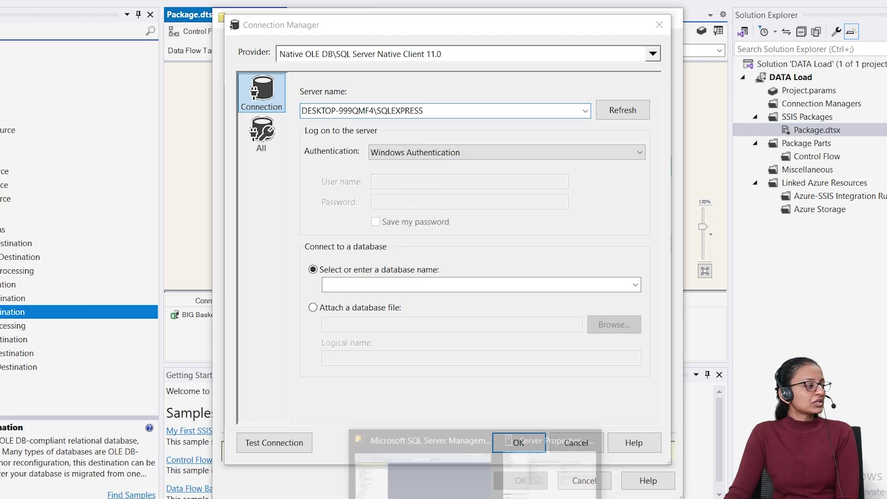
Close the server properties and log on with SQL Server Authentication, entering the login user name and password
{"action": "left_click", "coordinate": [539, 489]}
{"action": "left_click", "coordinate": [619, 450]}
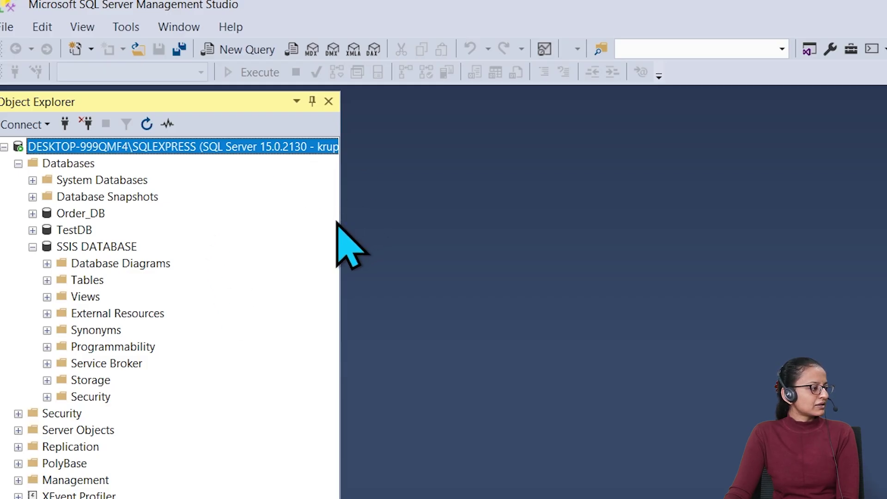
{"action": "left_click_drag", "start_coordinate": [341, 235], "coordinate": [455, 243]}
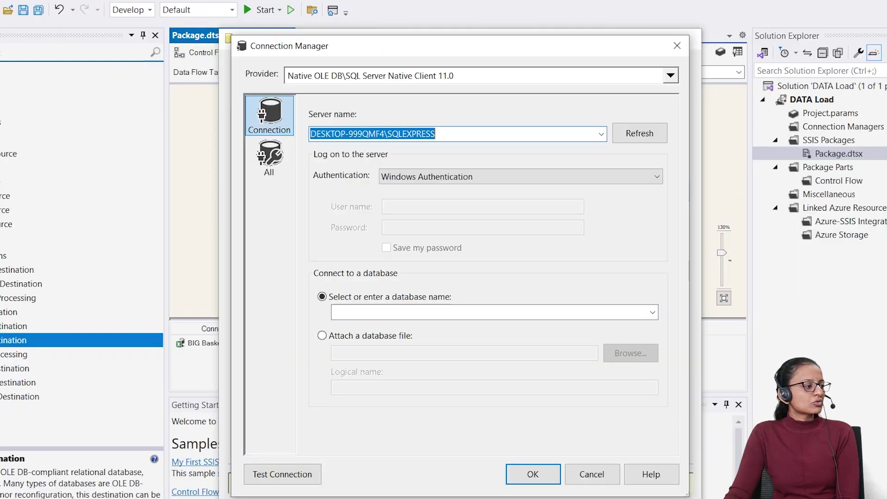
{"action": "left_click", "coordinate": [654, 176]}
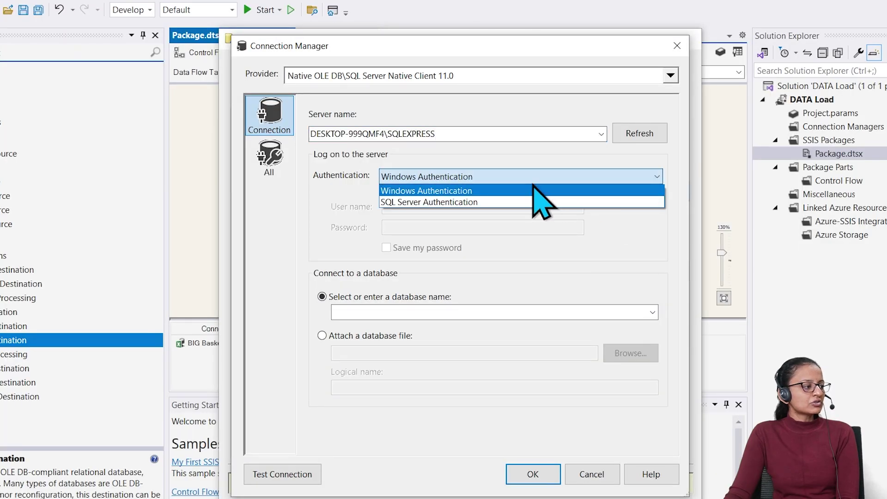
{"action": "left_click", "coordinate": [454, 203]}
{"action": "left_click", "coordinate": [439, 205]}
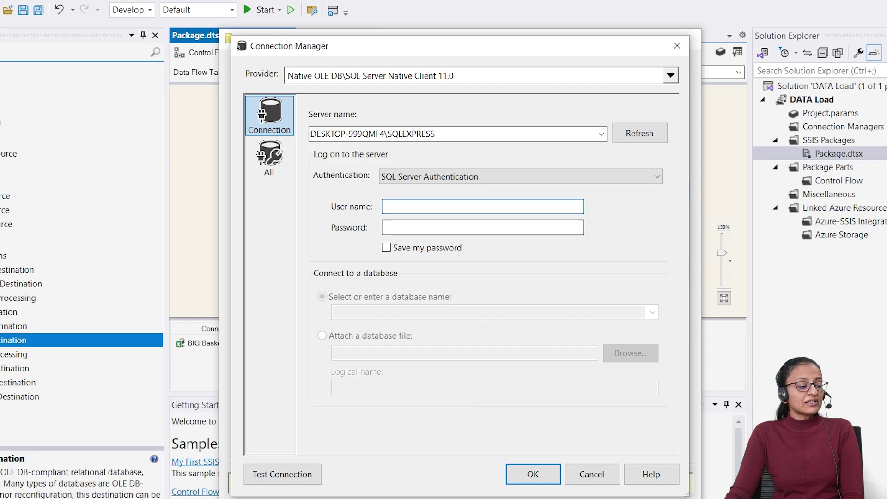
{"action": "mouse_move", "coordinate": [489, 498]}
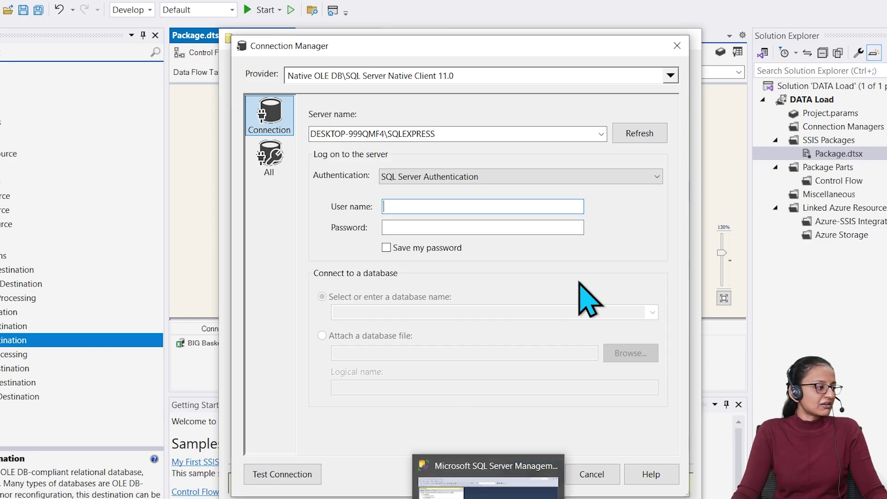
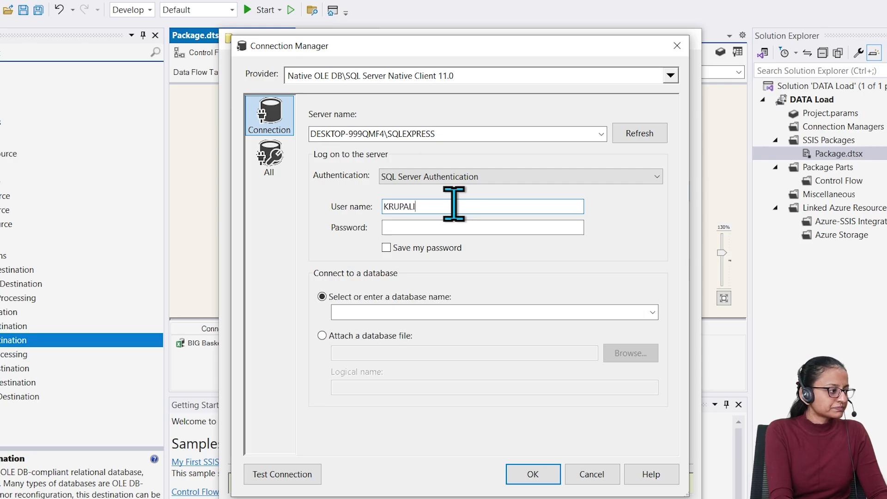
{"action": "key", "text": "Tab"}
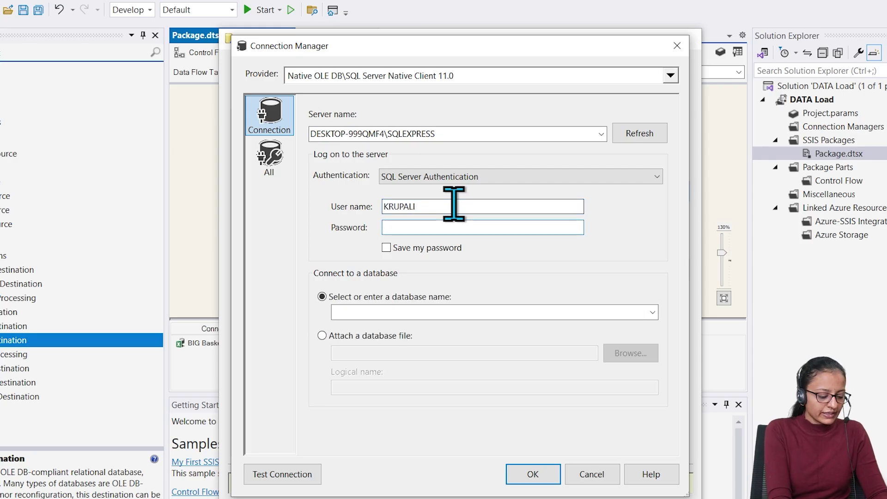
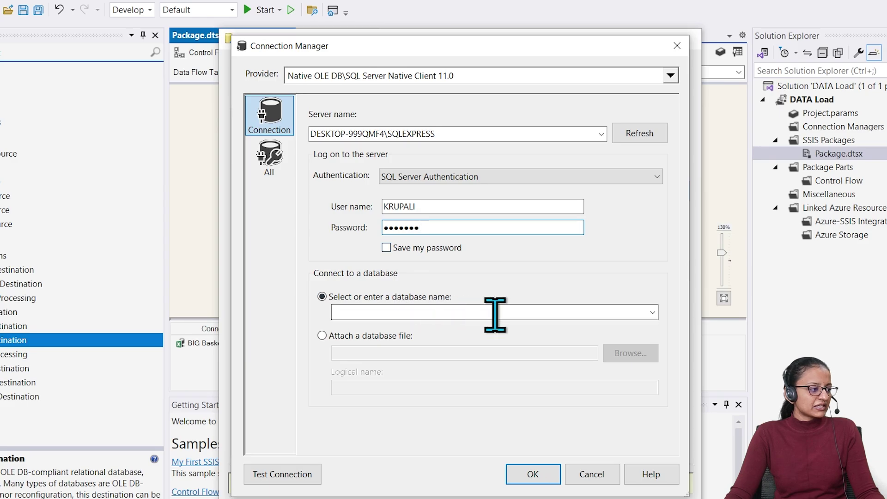
{"action": "left_click", "coordinate": [653, 313]}
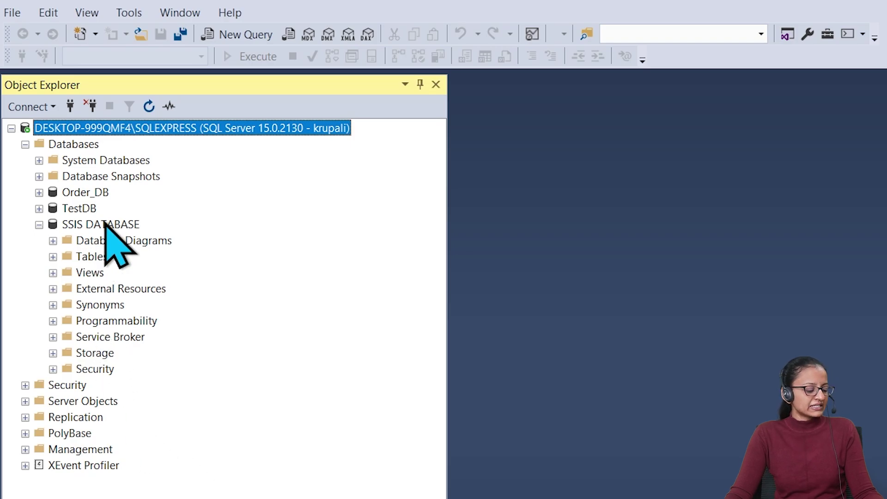
Select SSIS DATABASE, test the connection successfully, and save it
{"action": "key", "text": "alt+Tab"}
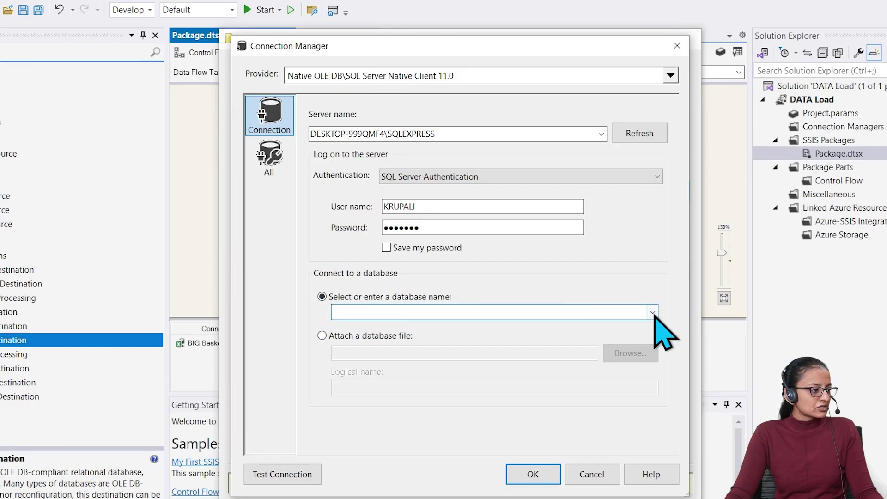
{"action": "left_click", "coordinate": [653, 313]}
{"action": "left_click", "coordinate": [422, 372]}
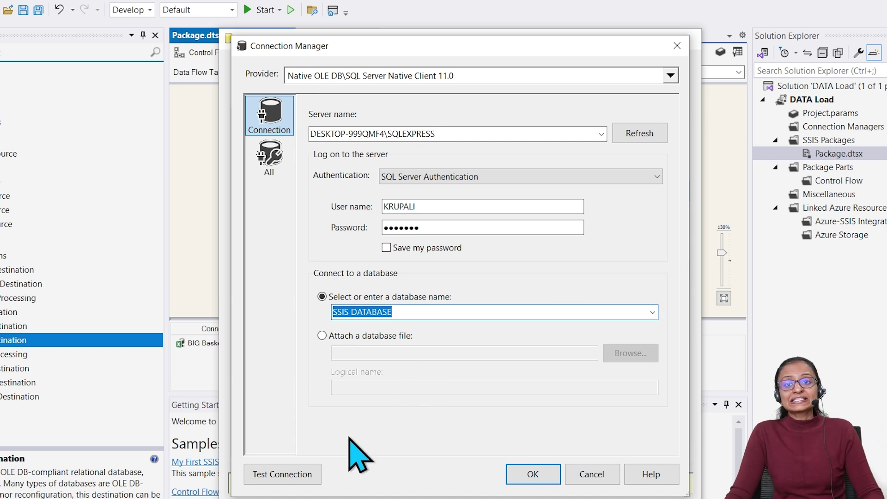
{"action": "left_click", "coordinate": [288, 483]}
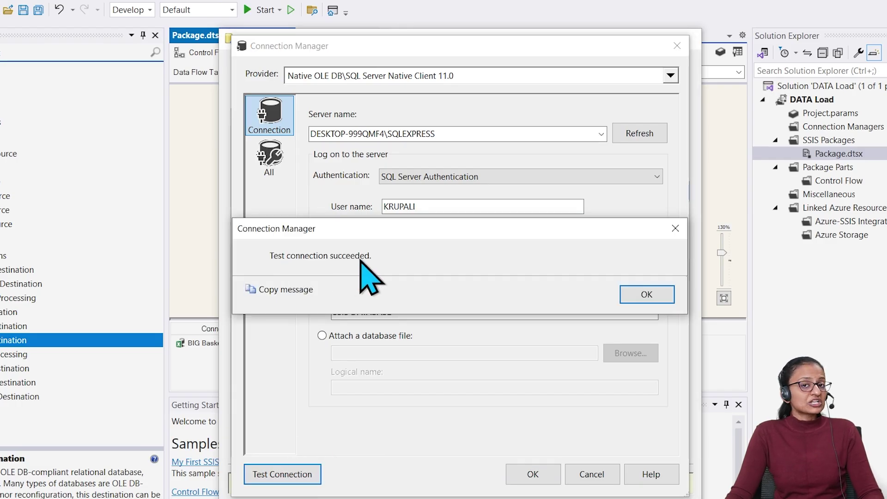
{"action": "left_click", "coordinate": [652, 298]}
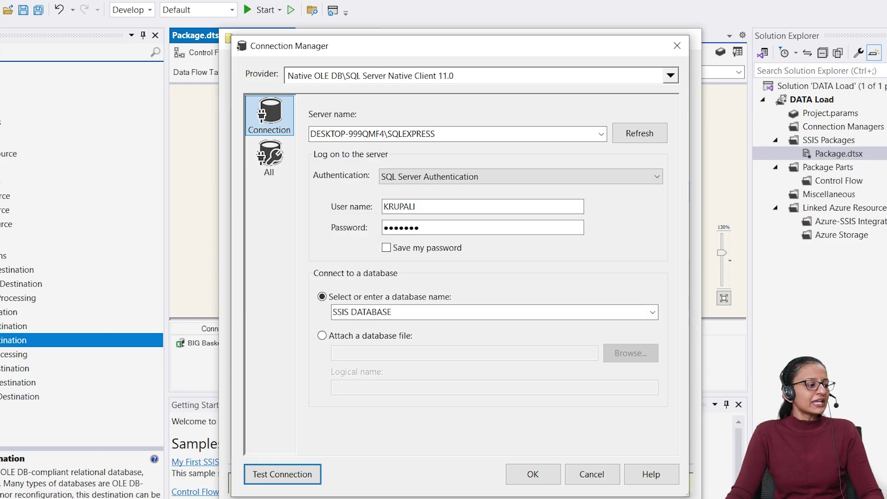
{"action": "left_click", "coordinate": [536, 476]}
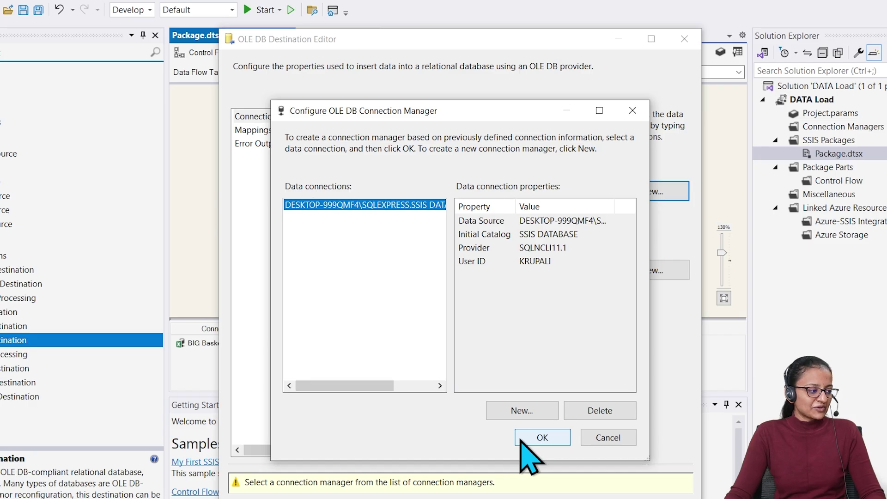
Assign the SSIS DATABASE connection to the destination and generate a new table's CREATE TABLE script
{"action": "left_click", "coordinate": [550, 439]}
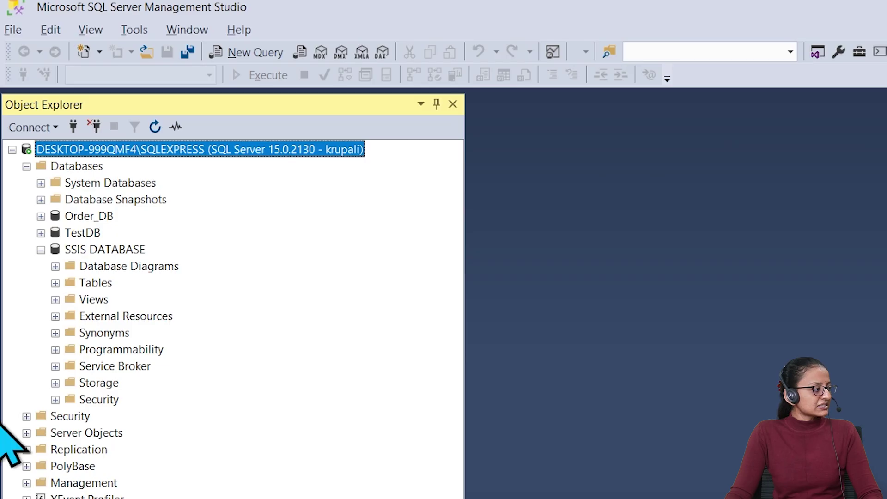
{"action": "left_click", "coordinate": [55, 283]}
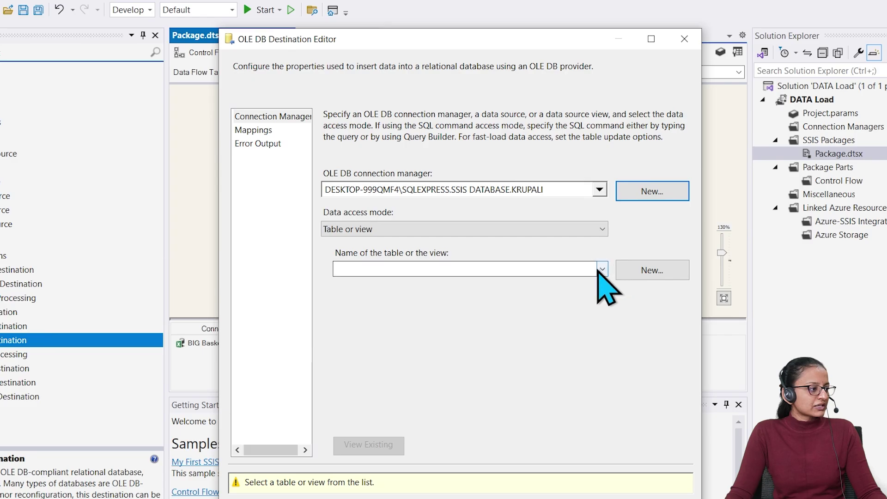
{"action": "left_click", "coordinate": [603, 270]}
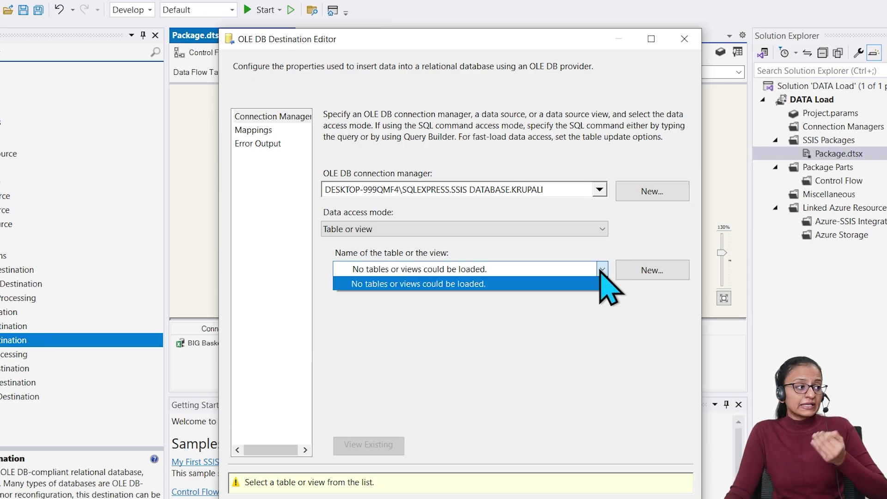
{"action": "left_click", "coordinate": [640, 271]}
{"action": "left_click", "coordinate": [640, 270]}
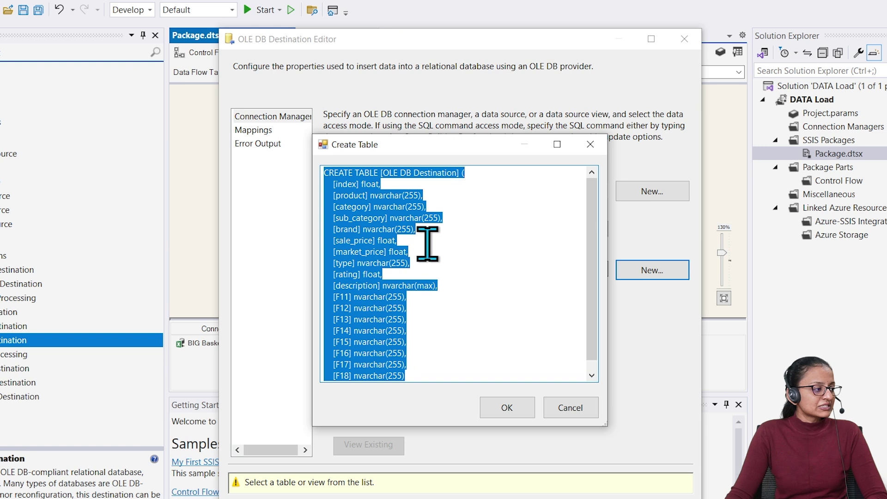
Accept the CREATE TABLE script for [OLE DB Destination], with float and nvarchar columns through F18
{"action": "scroll", "coordinate": [445, 249], "scroll_direction": "down", "scroll_amount": 1}
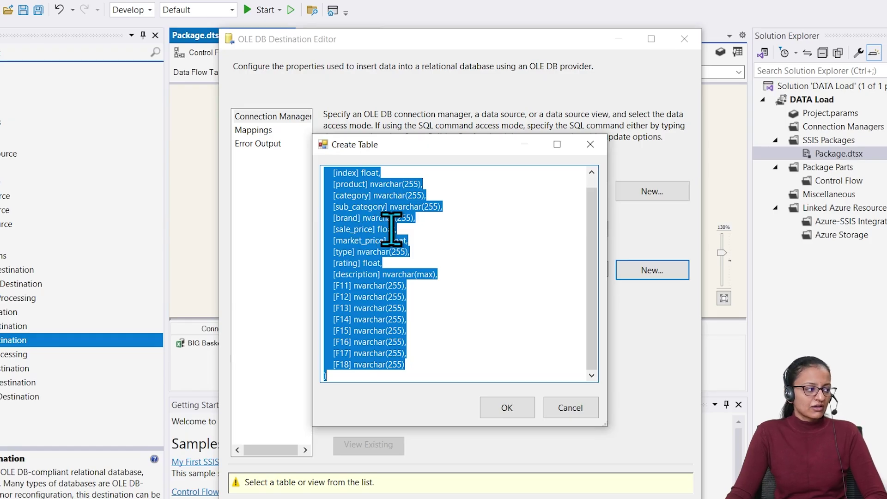
{"action": "left_click", "coordinate": [405, 239]}
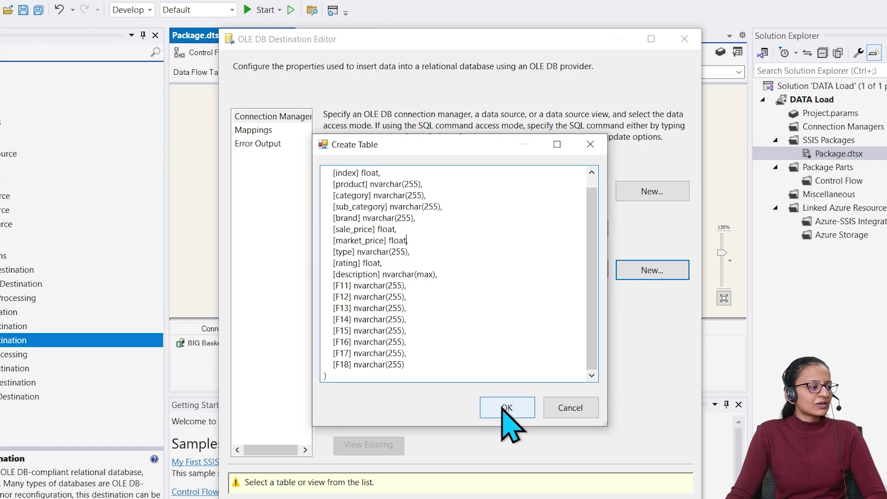
{"action": "left_click", "coordinate": [507, 408]}
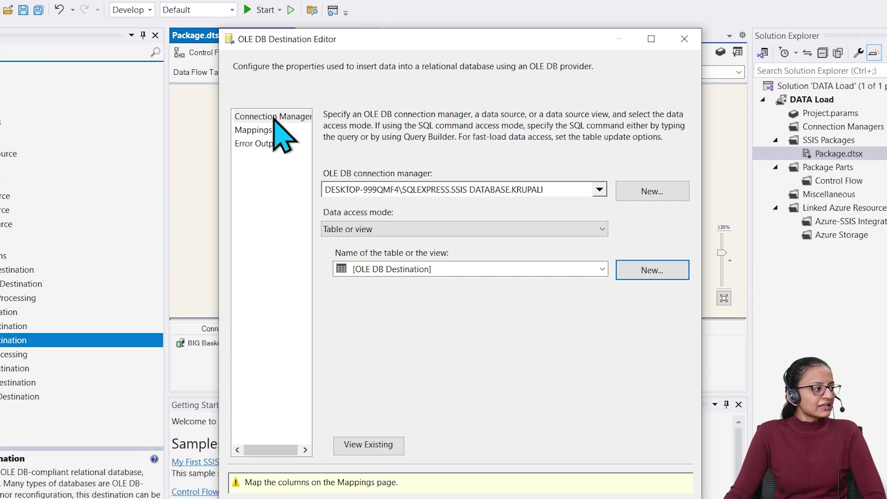
Check that each source column maps to its same-named destination column, then review Error Output
{"action": "left_click", "coordinate": [272, 133]}
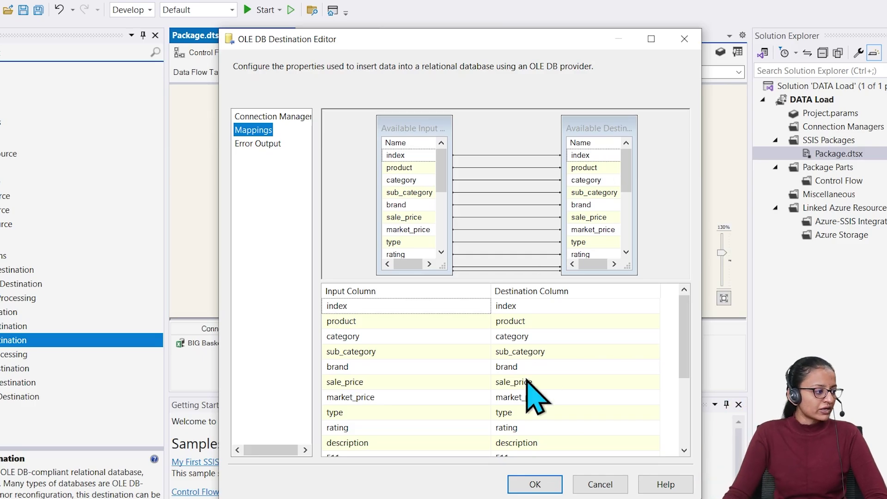
{"action": "scroll", "coordinate": [526, 388], "scroll_direction": "down", "scroll_amount": 3}
{"action": "scroll", "coordinate": [534, 404], "scroll_direction": "up", "scroll_amount": 3}
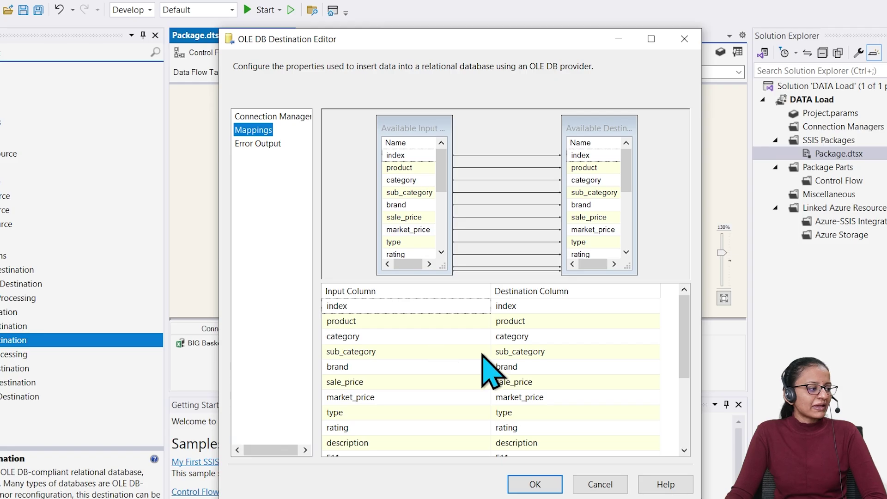
{"action": "left_click", "coordinate": [246, 144]}
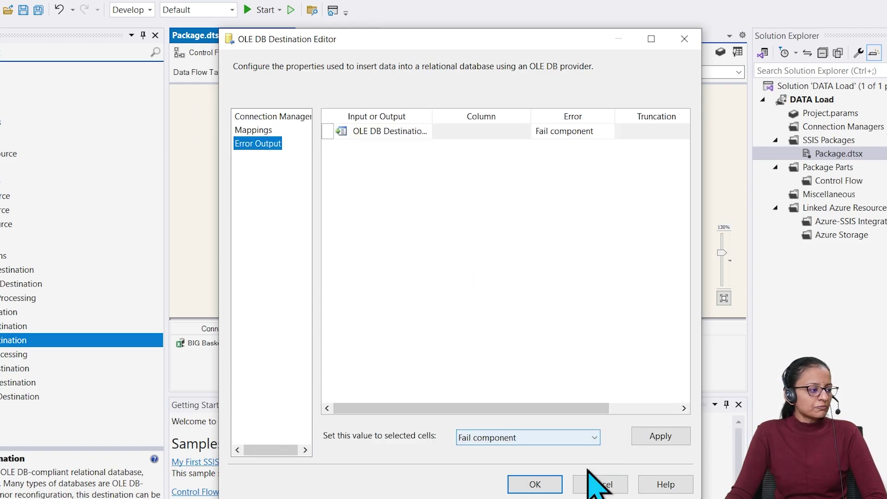
Preview the new [OLE DB Destination] table, confirm it is empty, and close the editor
{"action": "left_click", "coordinate": [289, 117]}
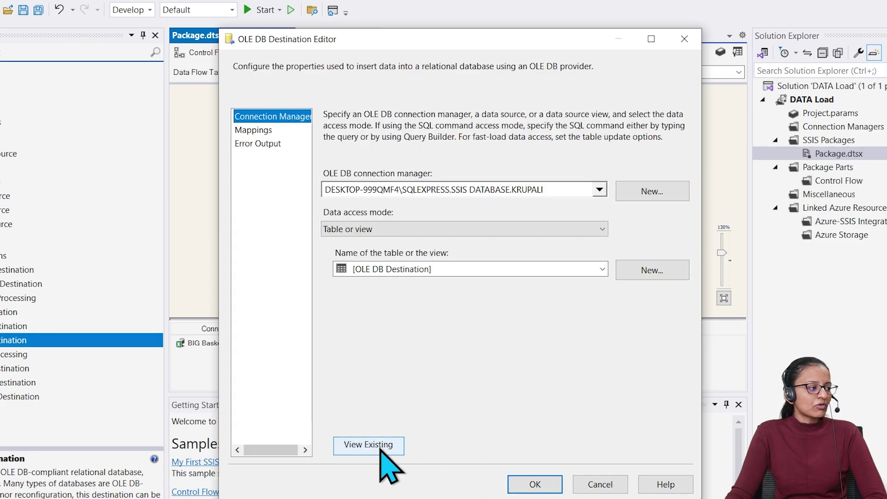
{"action": "left_click", "coordinate": [380, 447]}
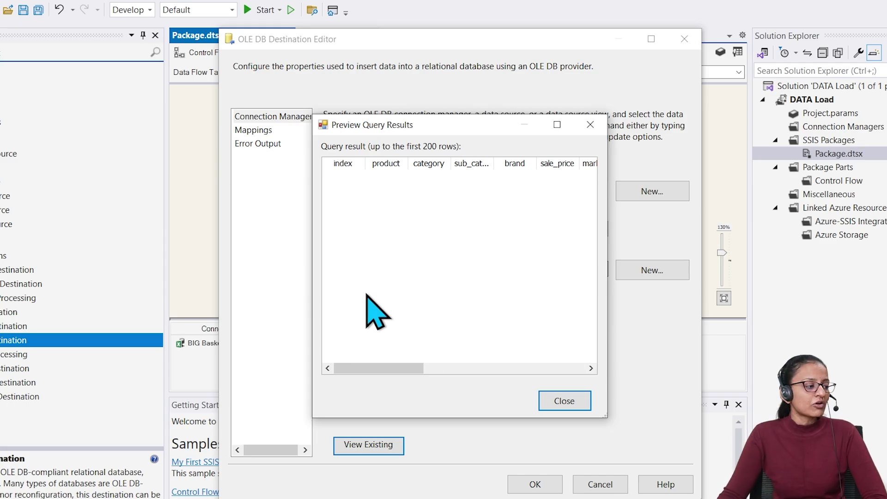
{"action": "left_click", "coordinate": [562, 402]}
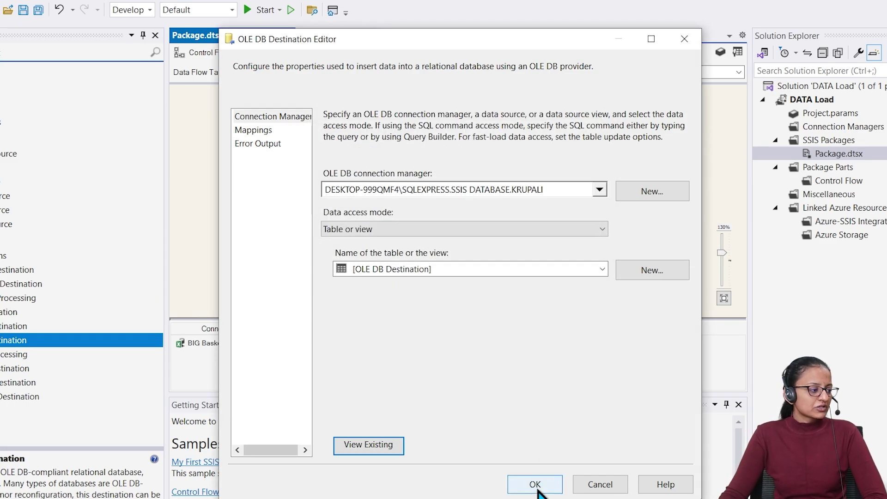
{"action": "left_click", "coordinate": [538, 491]}
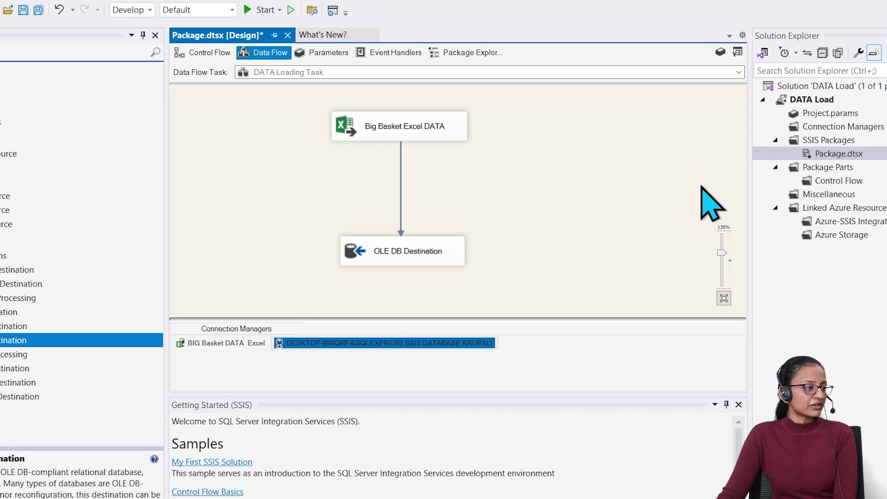
Save Package.dtsx
{"action": "left_click", "coordinate": [45, 10]}
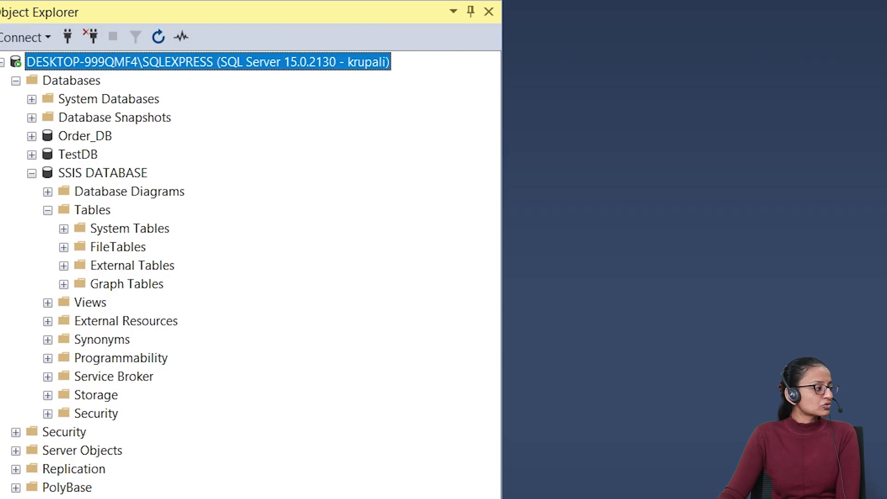
Refresh SSIS DATABASE and locate the new dbo.OLE DB Destination table under Tables
{"action": "left_click", "coordinate": [65, 172]}
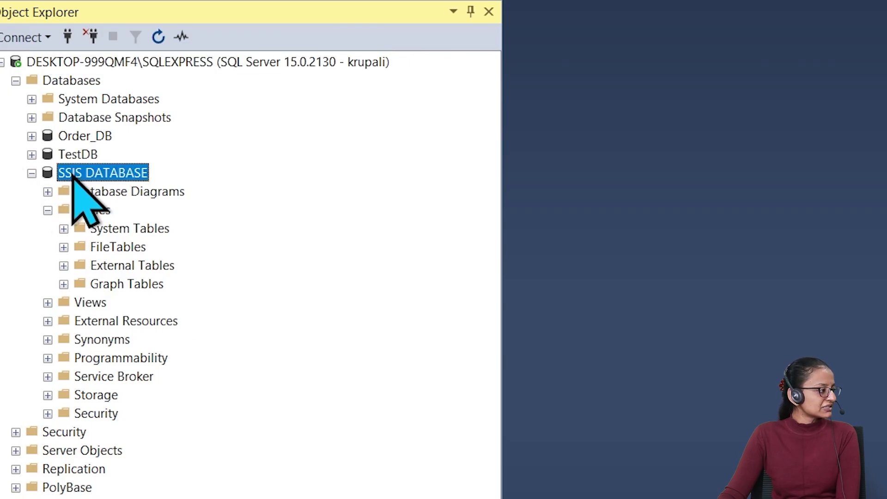
{"action": "left_click", "coordinate": [159, 36]}
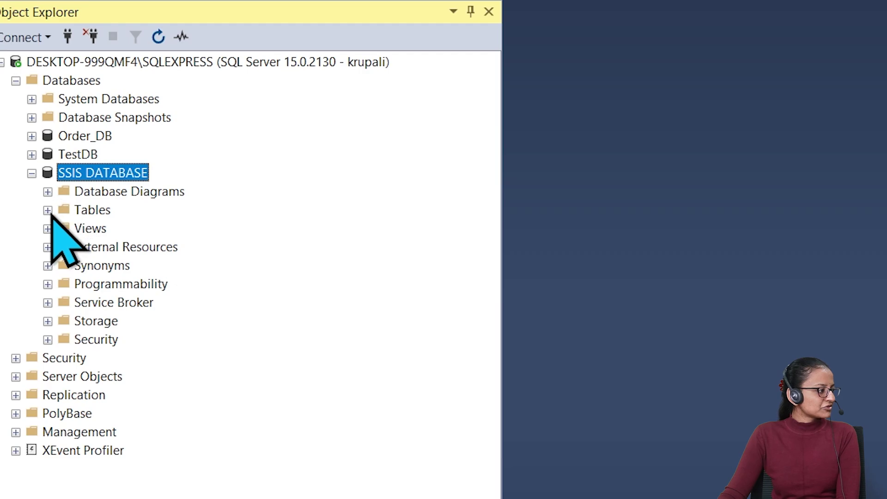
{"action": "left_click", "coordinate": [48, 210]}
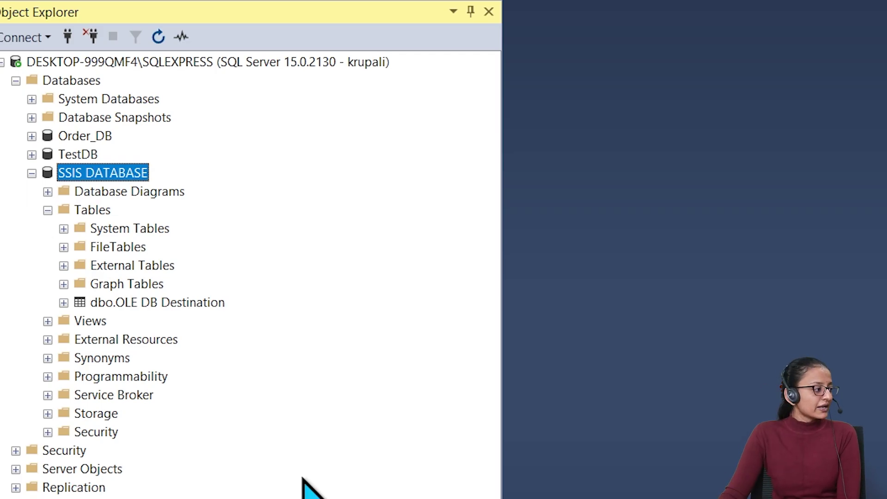
{"action": "left_click", "coordinate": [173, 303]}
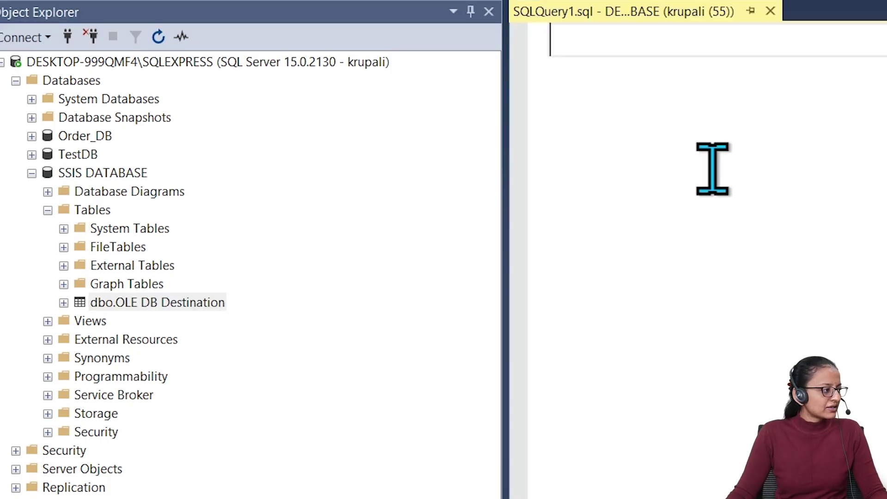
Run select * from [dbo].[OLE DB Destination], which returns columns but no rows
{"action": "type", "text": "select *"}
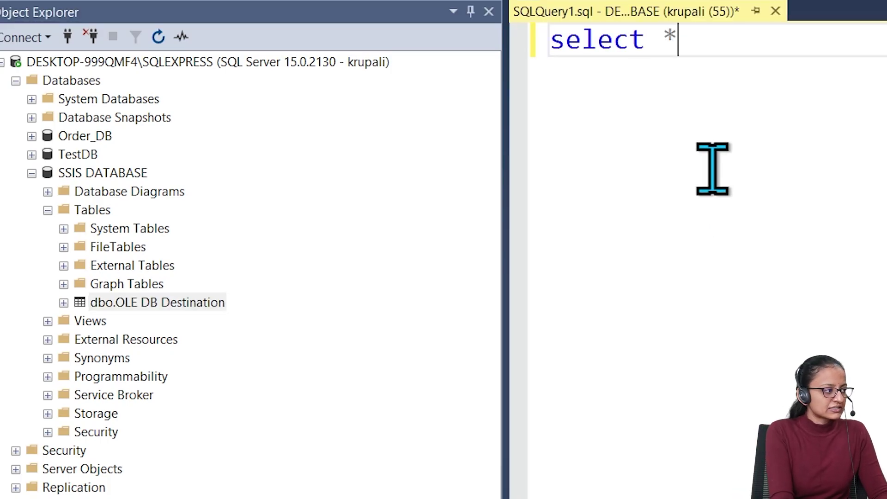
{"action": "type", "text": " from"}
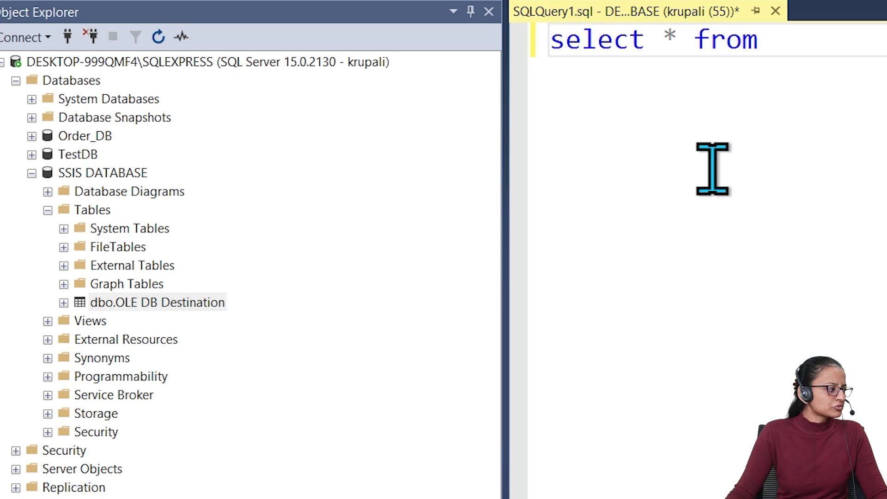
{"action": "left_click_drag", "start_coordinate": [185, 301], "coordinate": [885, 90]}
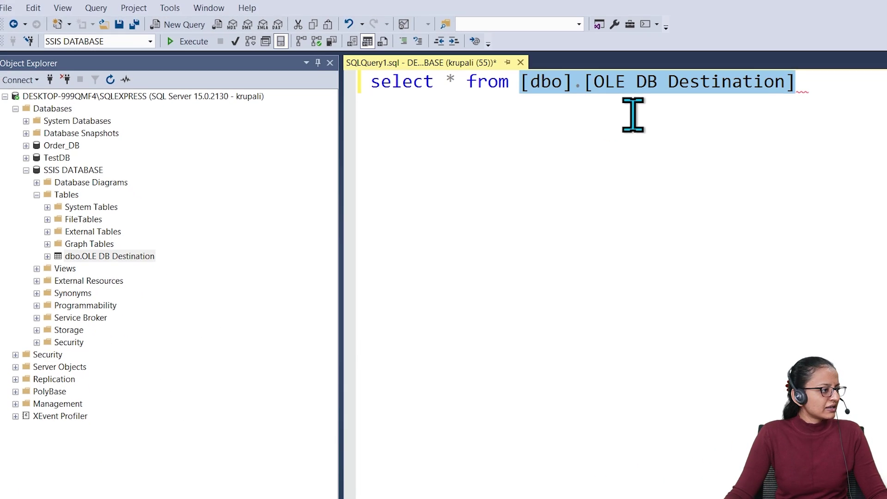
{"action": "triple_click", "coordinate": [815, 79]}
{"action": "left_click", "coordinate": [816, 79]}
{"action": "double_click", "coordinate": [814, 79]}
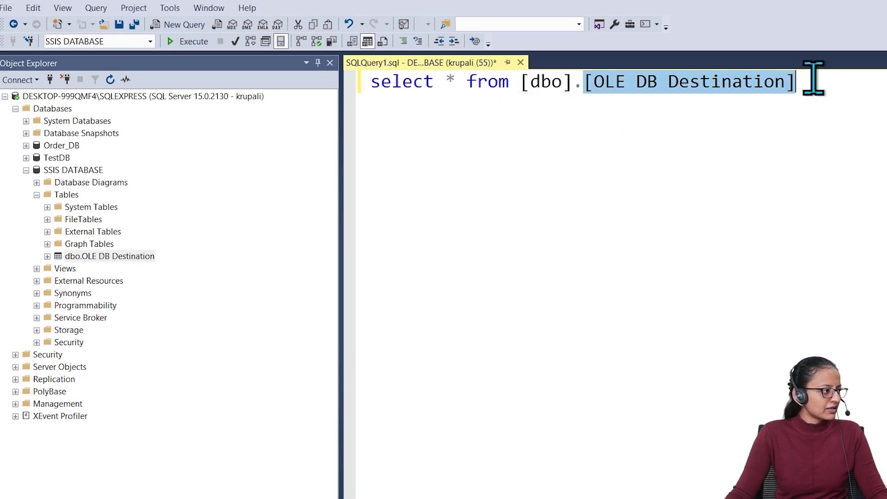
{"action": "key", "text": "ctrl+a"}
{"action": "left_click", "coordinate": [176, 41]}
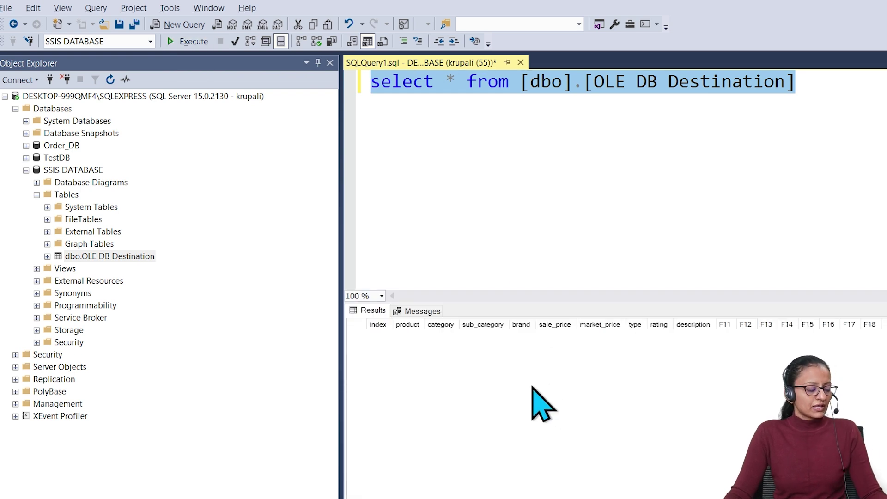
{"action": "key", "text": "alt+Tab"}
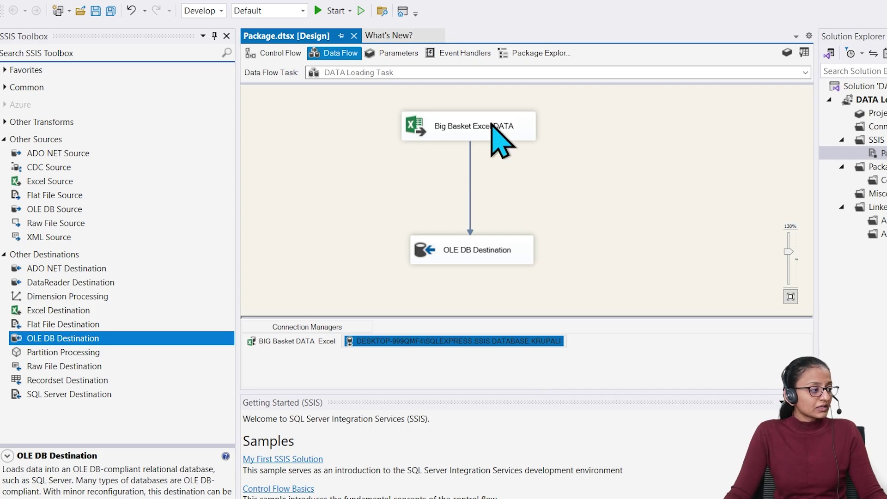
{"action": "double_click", "coordinate": [481, 249]}
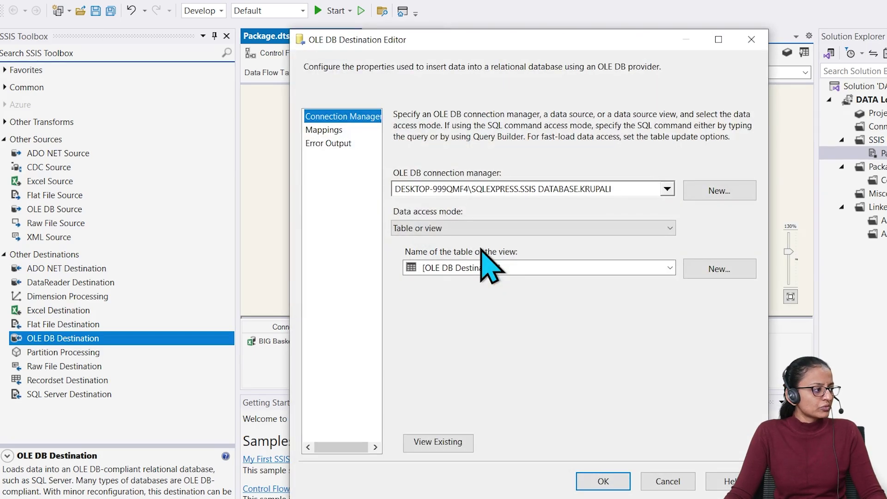
{"action": "left_click", "coordinate": [337, 130]}
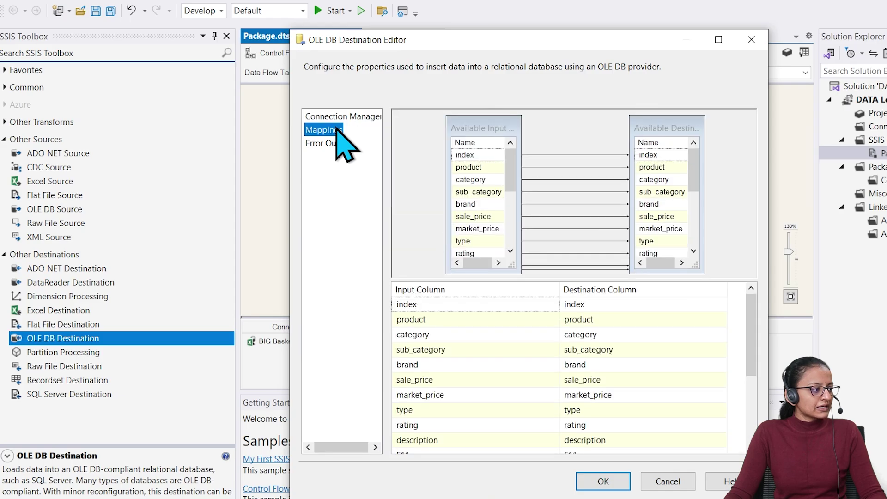
{"action": "left_click", "coordinate": [342, 117]}
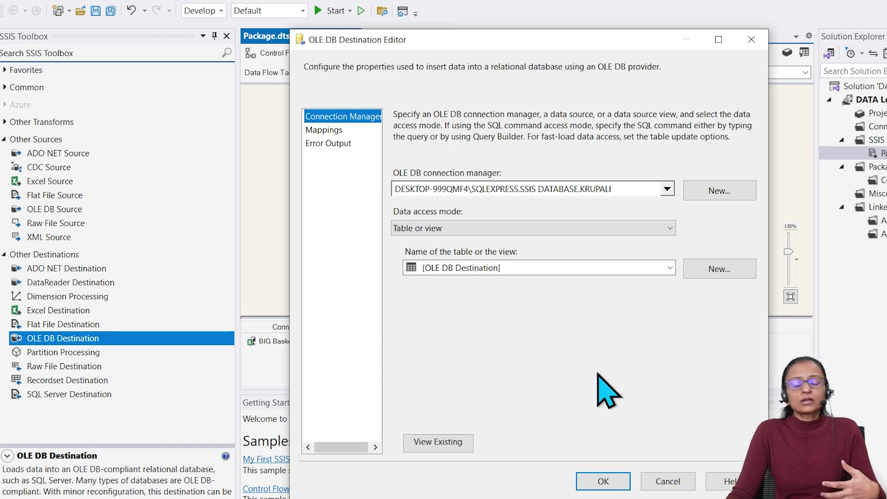
{"action": "left_click", "coordinate": [604, 481]}
{"action": "left_click", "coordinate": [455, 124]}
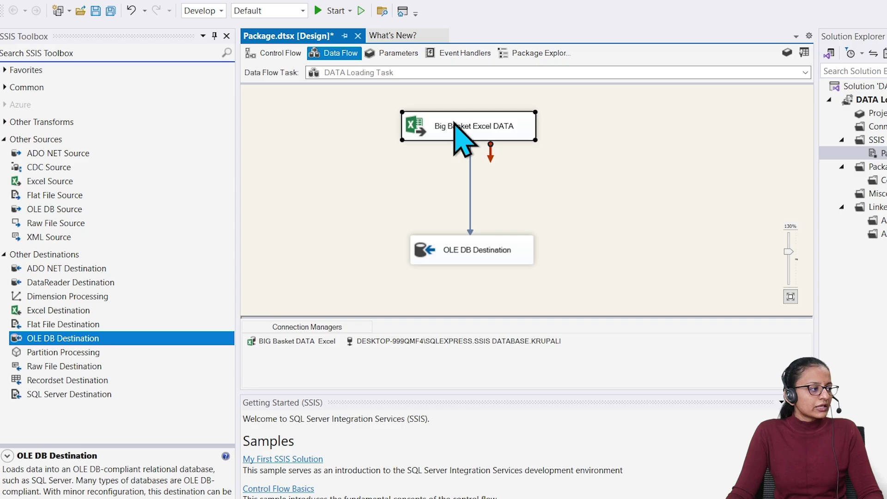
{"action": "double_click", "coordinate": [455, 123]}
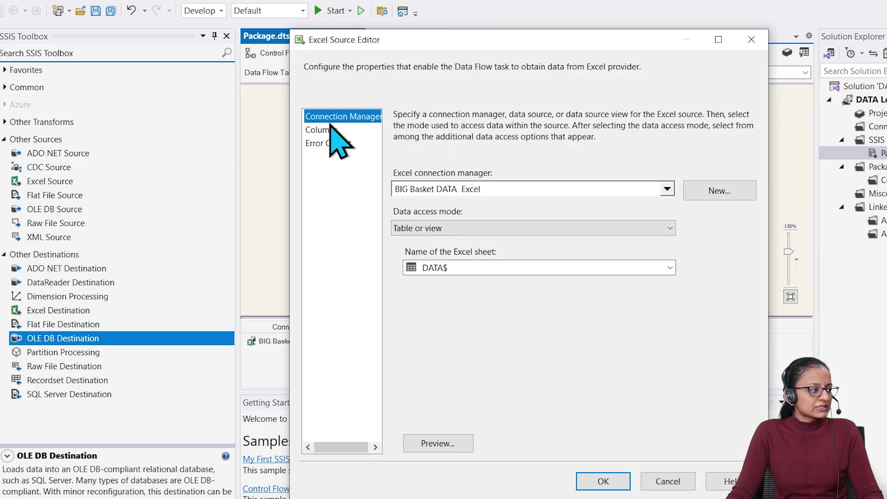
{"action": "left_click", "coordinate": [329, 130]}
{"action": "scroll", "coordinate": [589, 346], "scroll_direction": "down", "scroll_amount": 3}
{"action": "scroll", "coordinate": [589, 346], "scroll_direction": "up", "scroll_amount": 3}
{"action": "scroll", "coordinate": [589, 345], "scroll_direction": "down", "scroll_amount": 3}
{"action": "scroll", "coordinate": [589, 346], "scroll_direction": "up", "scroll_amount": 3}
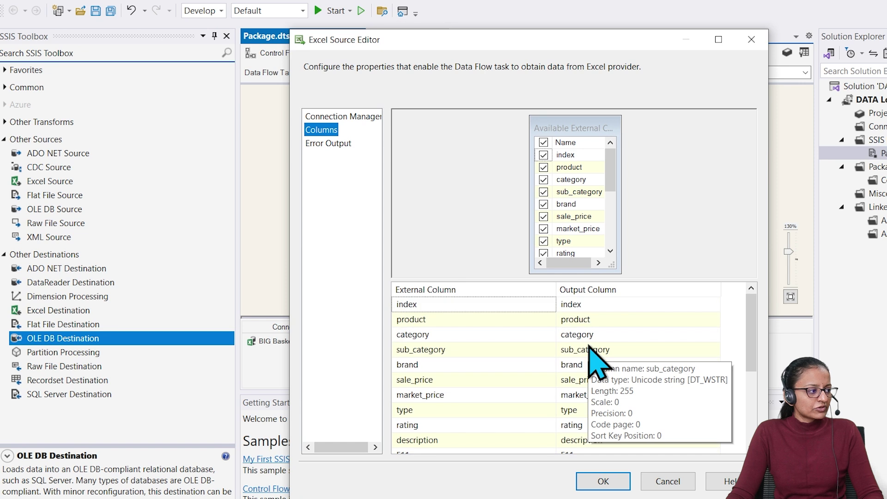
{"action": "left_click", "coordinate": [601, 305]}
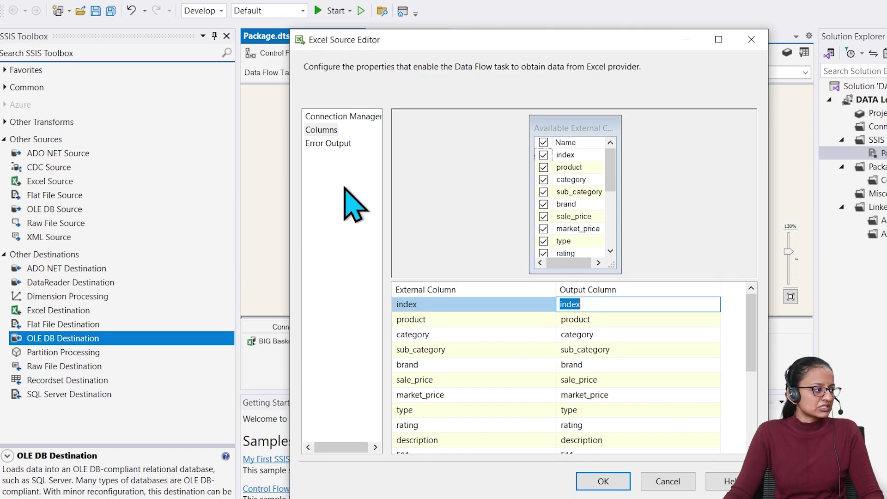
{"action": "left_click", "coordinate": [320, 117]}
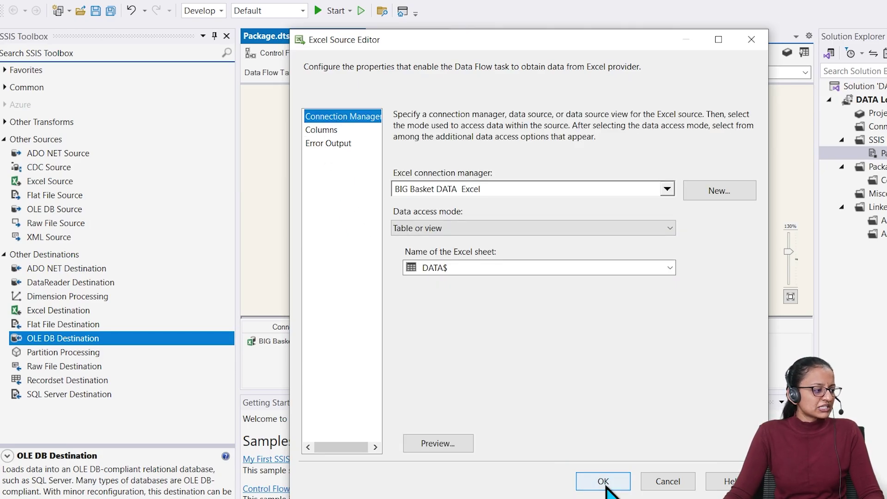
{"action": "left_click", "coordinate": [605, 484]}
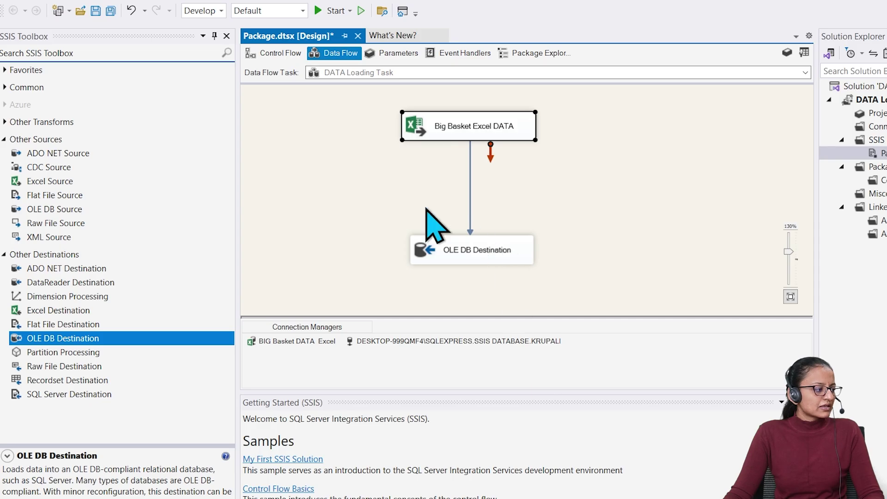
Save the package and execute the data flow task, loading 27,555 rows into OLE DB Destination
{"action": "left_click", "coordinate": [96, 11]}
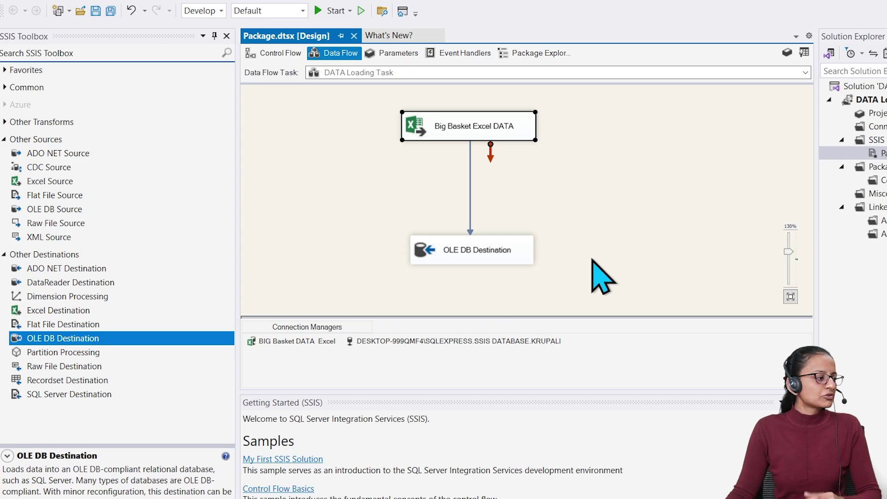
{"action": "right_click", "coordinate": [608, 218]}
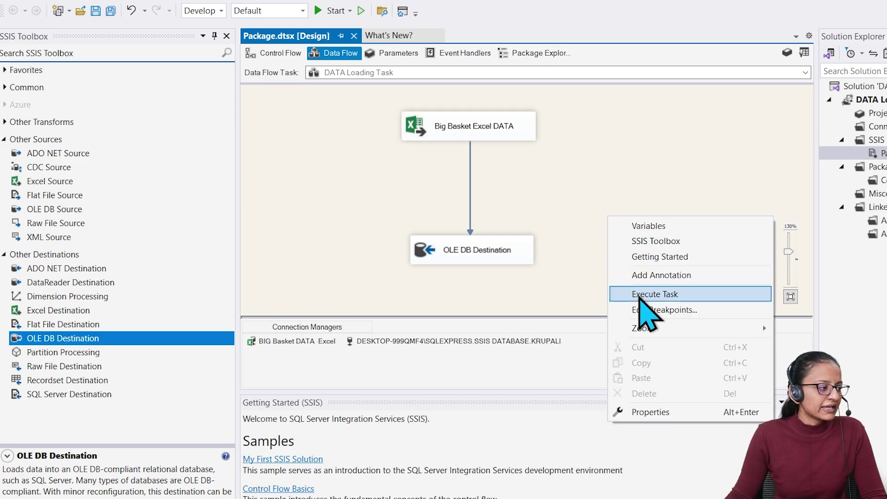
{"action": "left_click", "coordinate": [883, 180]}
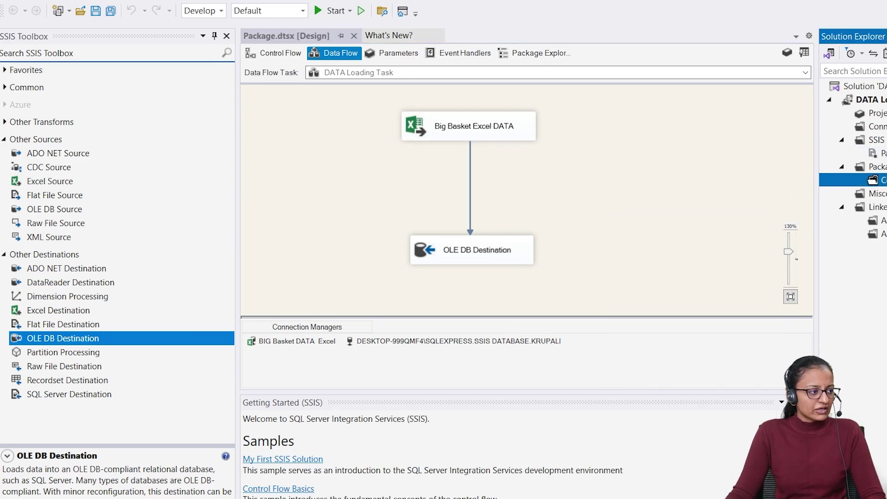
{"action": "right_click", "coordinate": [884, 154]}
{"action": "right_click", "coordinate": [693, 179]}
{"action": "left_click", "coordinate": [387, 267]}
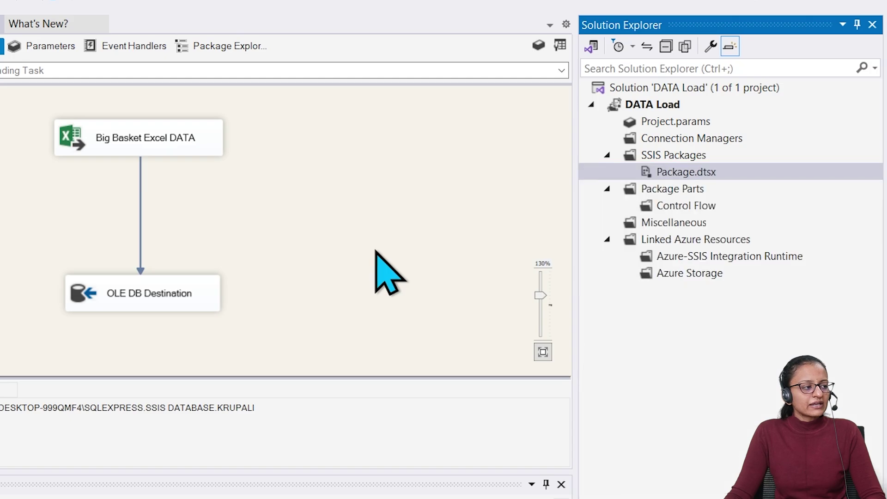
{"action": "right_click", "coordinate": [664, 174]}
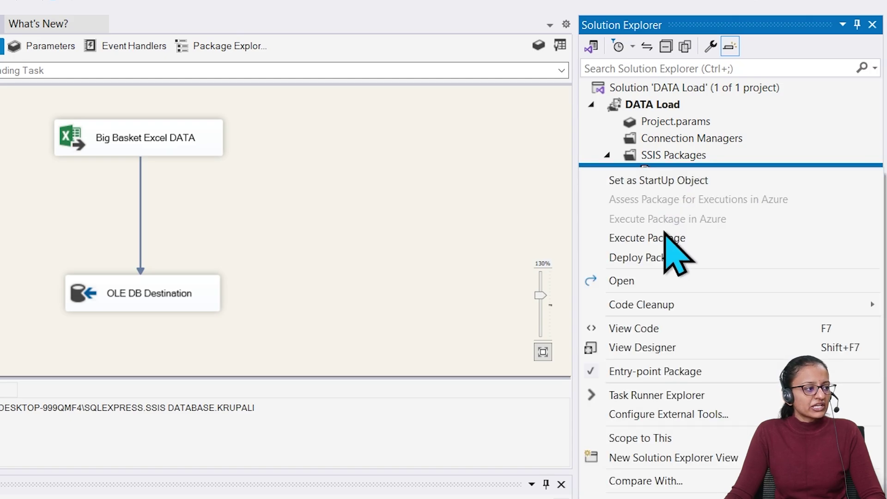
{"action": "right_click", "coordinate": [65, 195]}
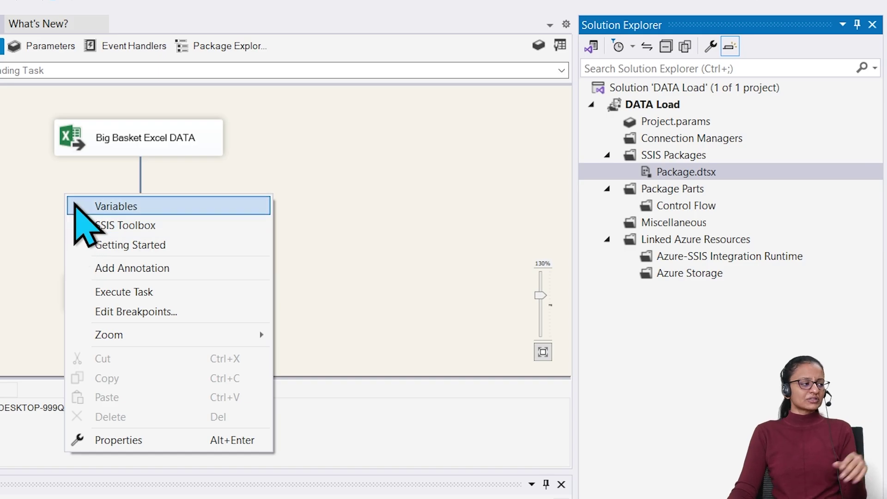
{"action": "left_click", "coordinate": [121, 292]}
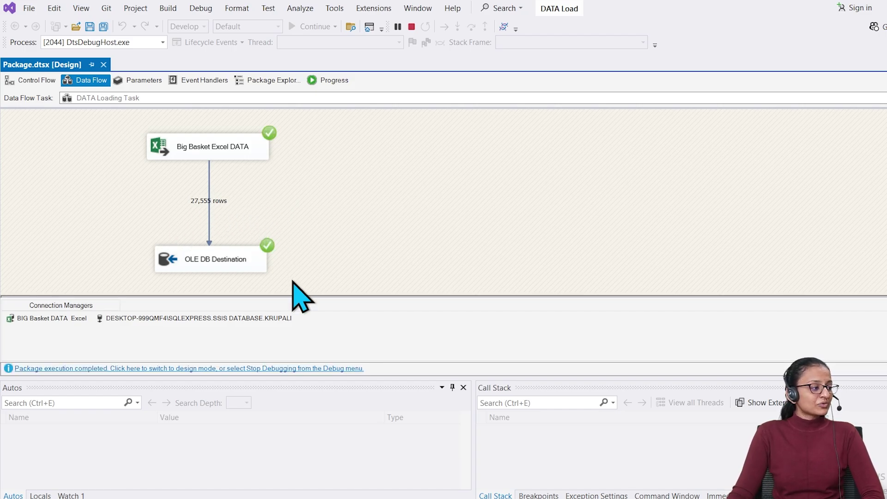
{"action": "left_click", "coordinate": [267, 319]}
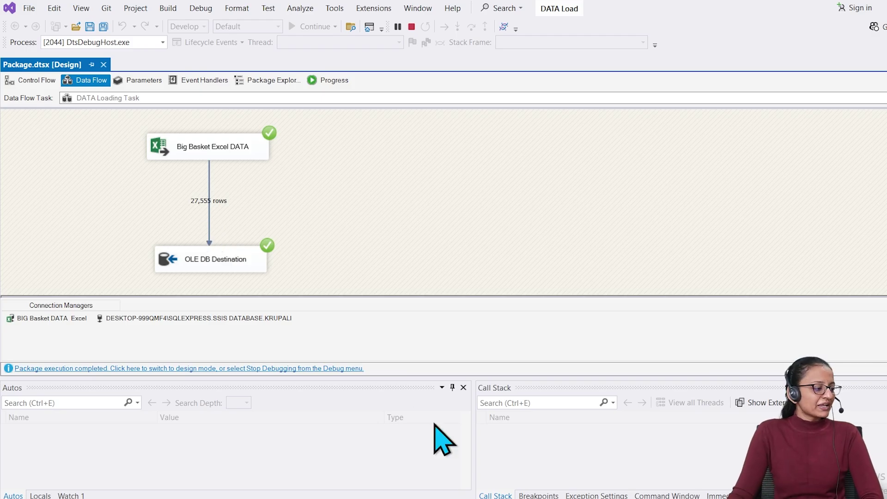
Rerun the select query in SSMS to show loaded product rows like Garlic Oil
{"action": "key", "text": "alt+Tab"}
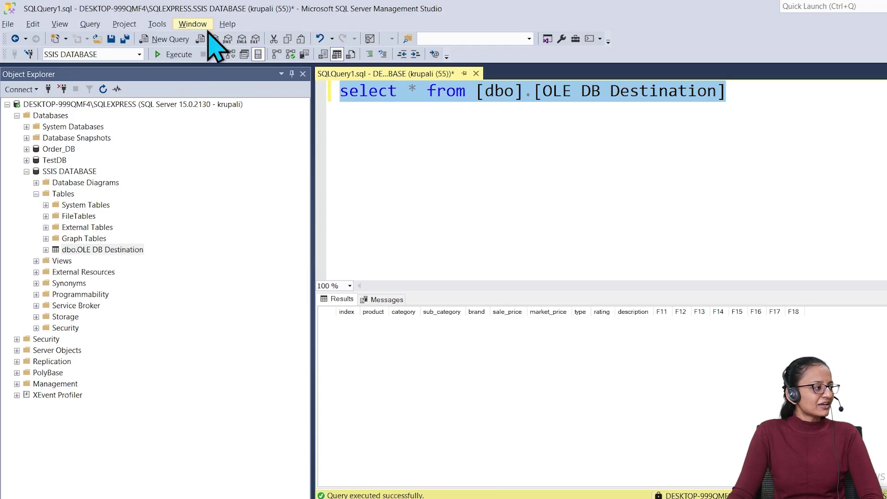
{"action": "left_click", "coordinate": [177, 54]}
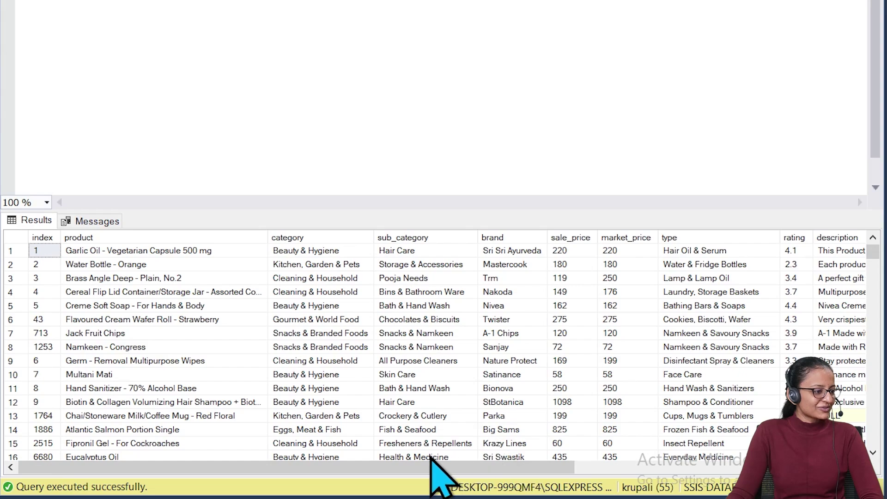
{"action": "left_click_drag", "start_coordinate": [119, 473], "coordinate": [45, 497]}
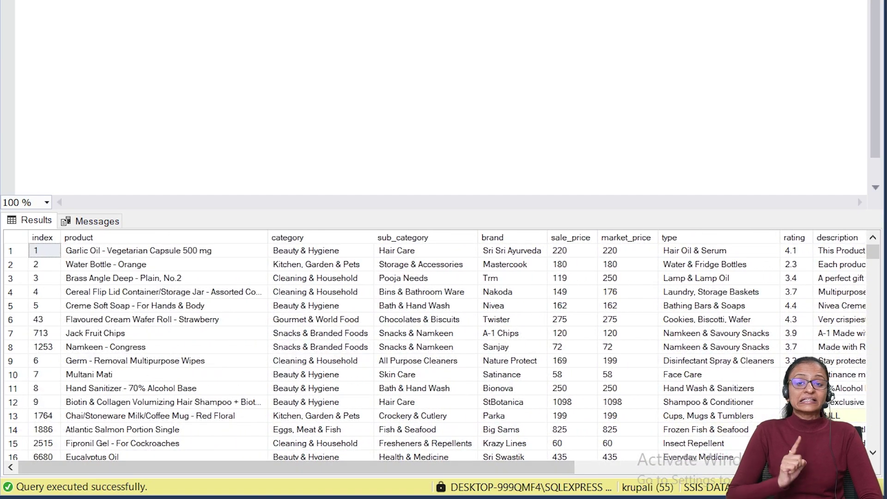